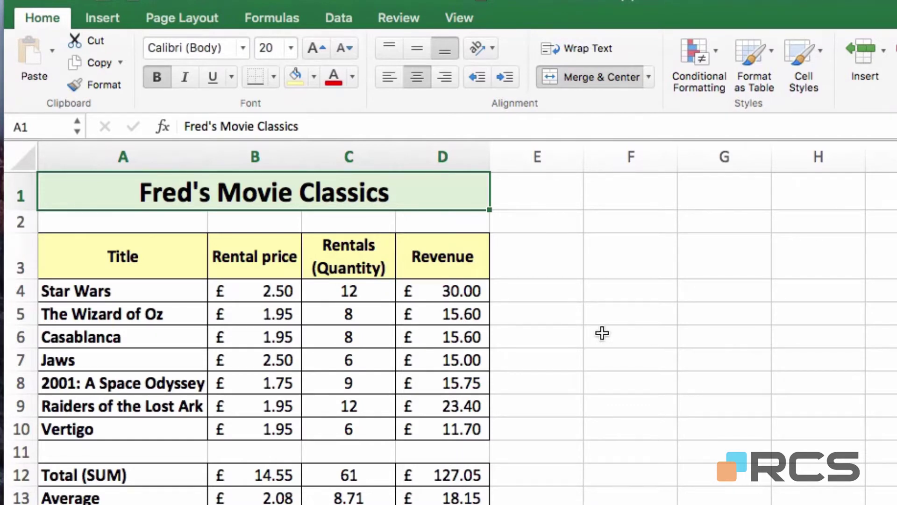
- Select the Revenue cells D4:D10 and bring up the Top/Bottom Rules choices under Conditional Formatting
left_click_drag(446, 291, 430, 426)
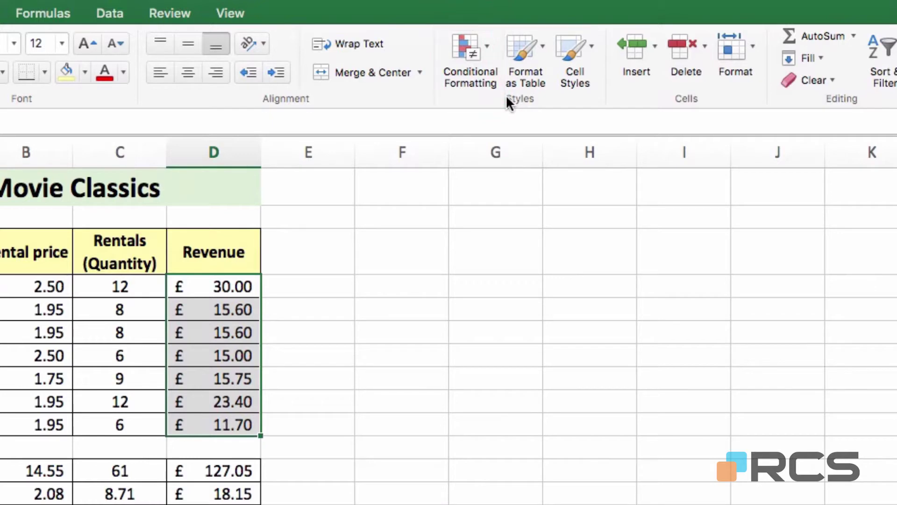
left_click(469, 47)
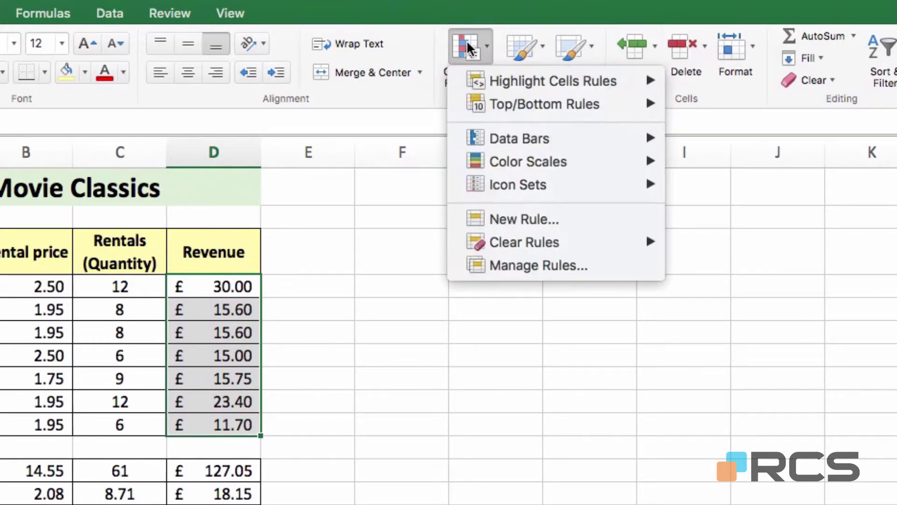
mouse_move(482, 109)
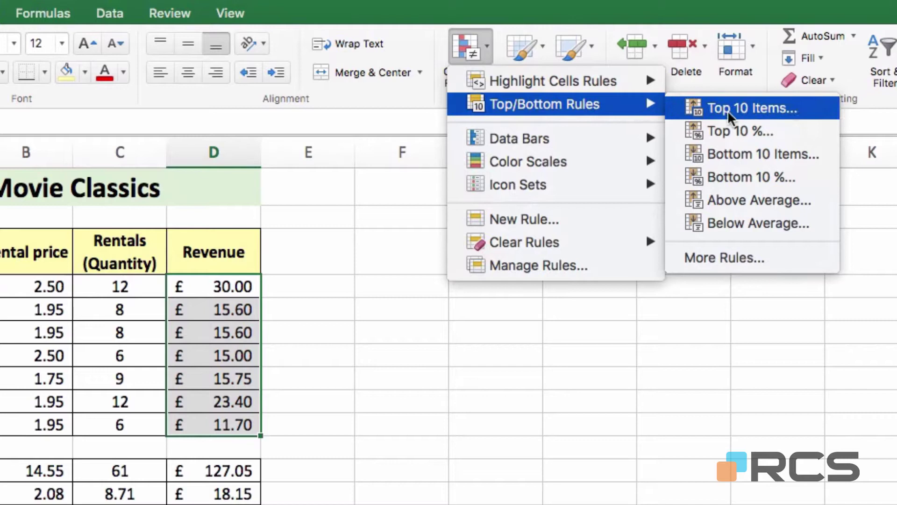
- Create a Top 1 rule on D4:D10 with a light red fill, highlighting £30.00
left_click(754, 106)
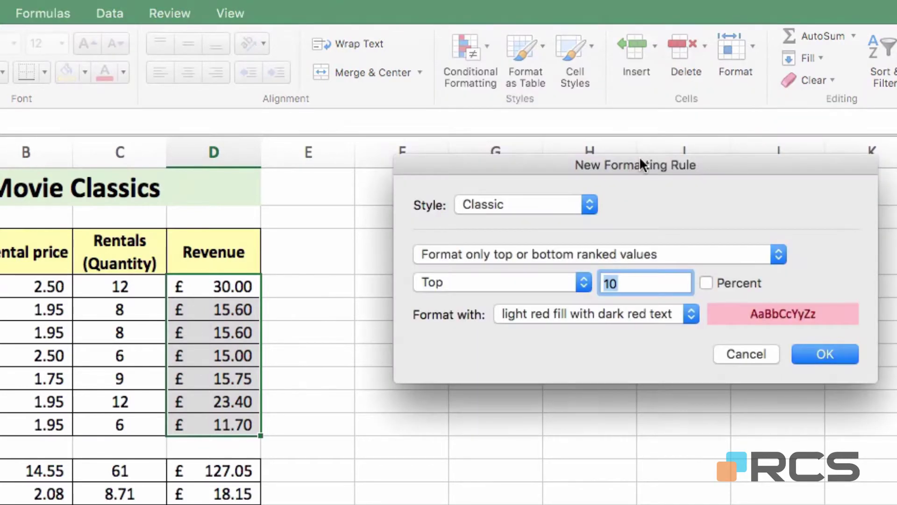
left_click_drag(618, 161, 522, 217)
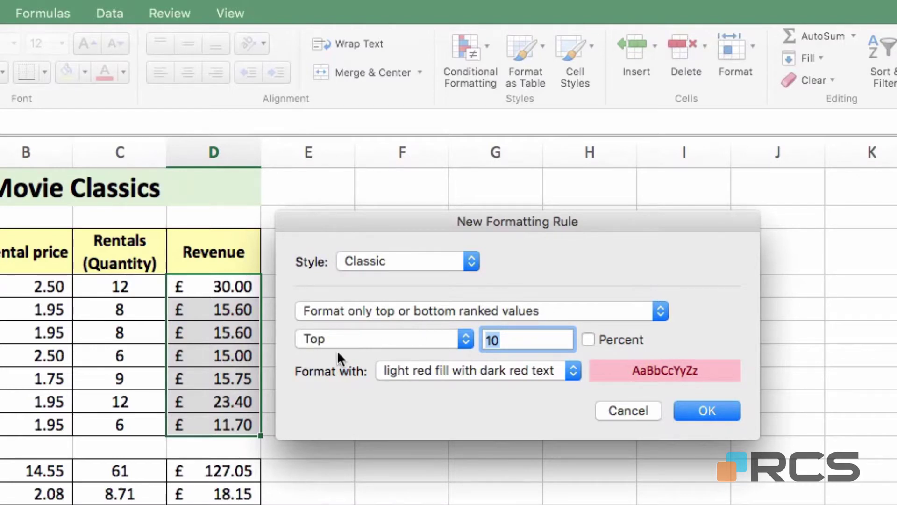
left_click(514, 340)
left_click_drag(494, 340, 481, 340)
type("1")
left_click(574, 371)
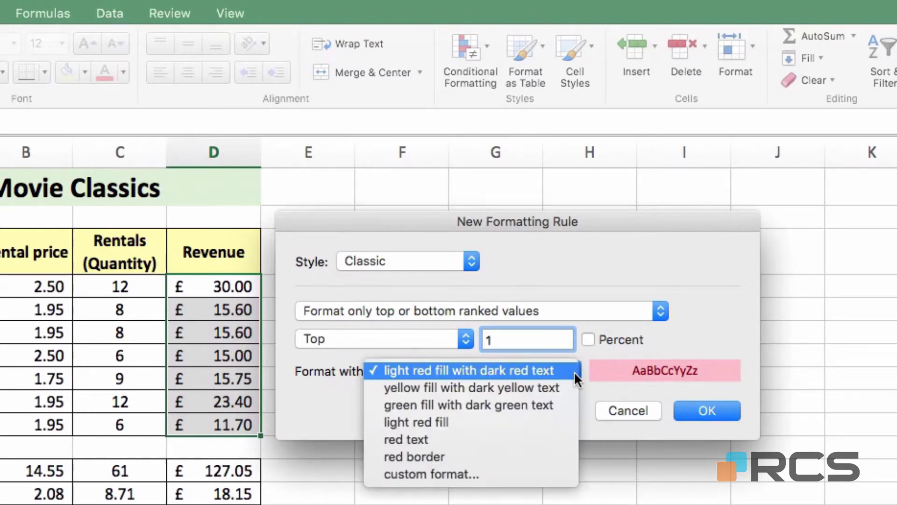
left_click(423, 420)
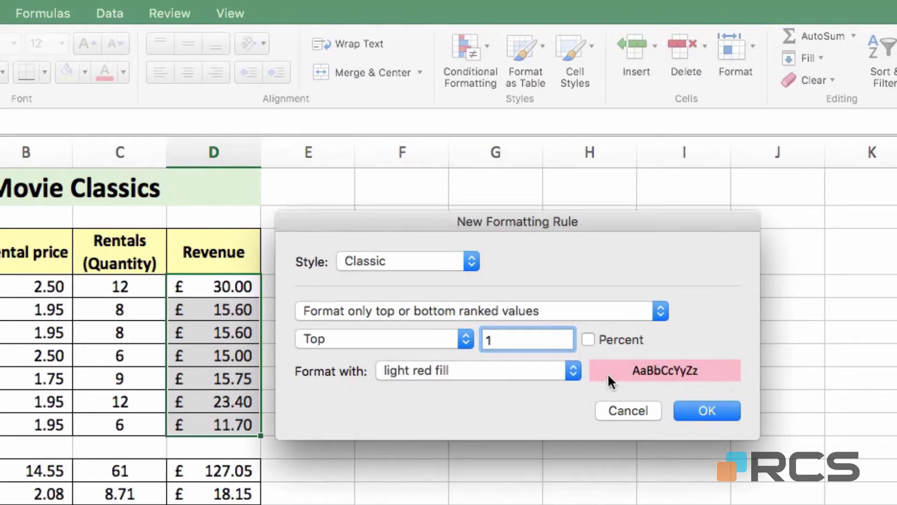
left_click(718, 410)
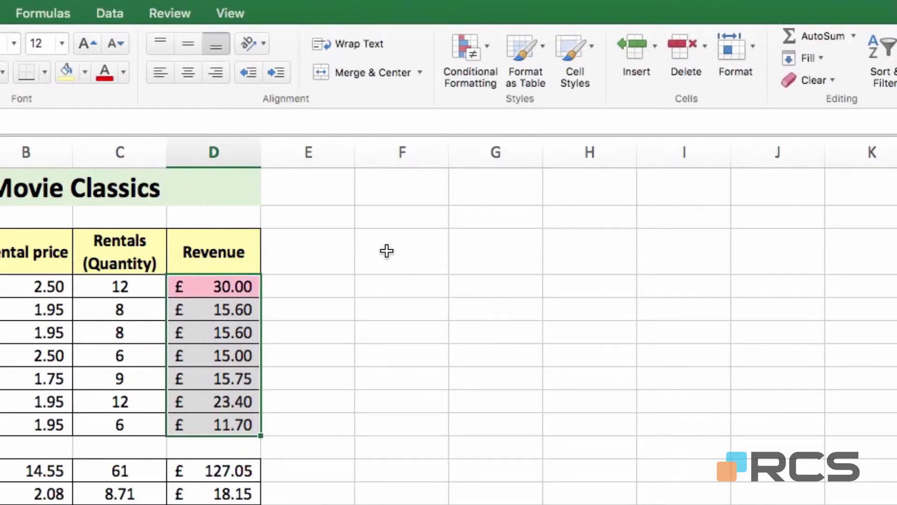
- Change Raiders of the Lost Ark rentals in C9 to 16 and check D9 recalculates to £31.20
left_click(341, 254)
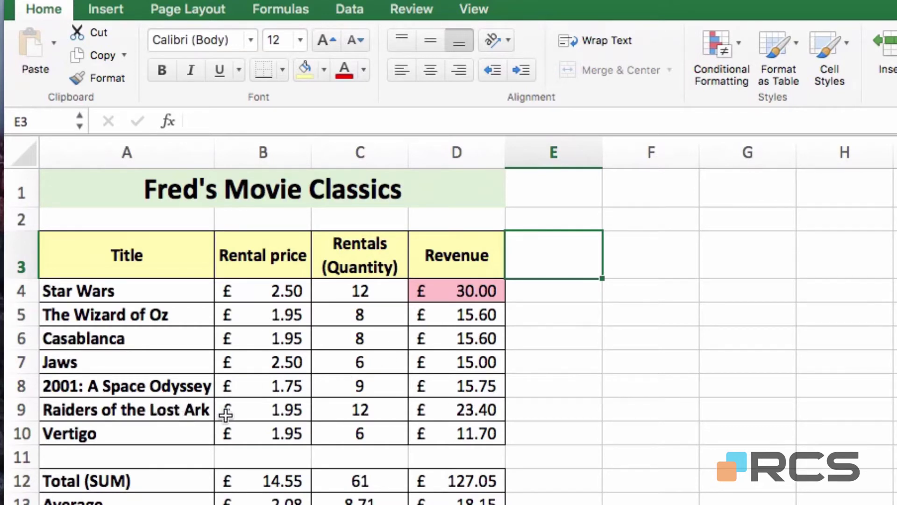
left_click(360, 410)
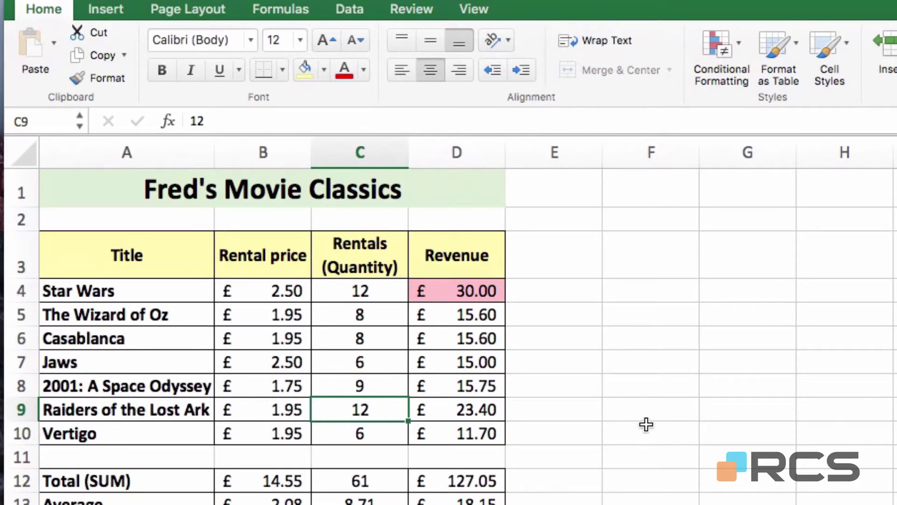
type("16")
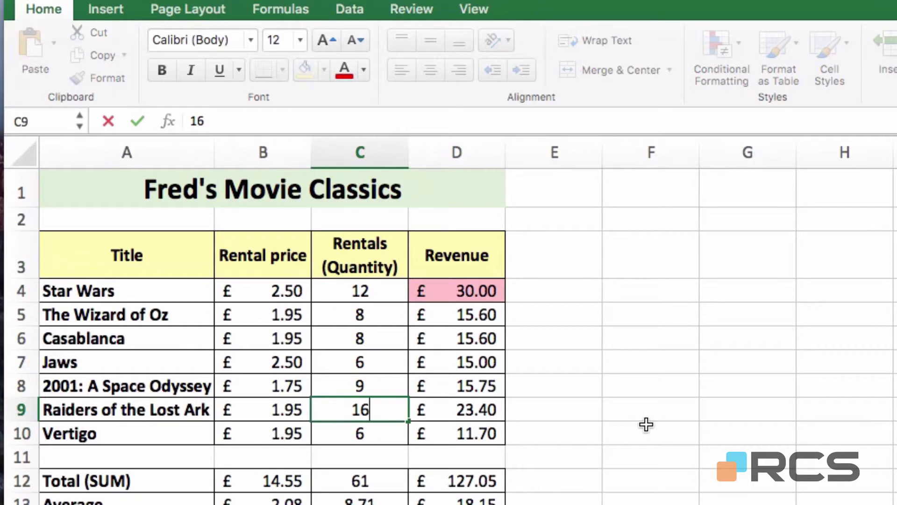
key("Return")
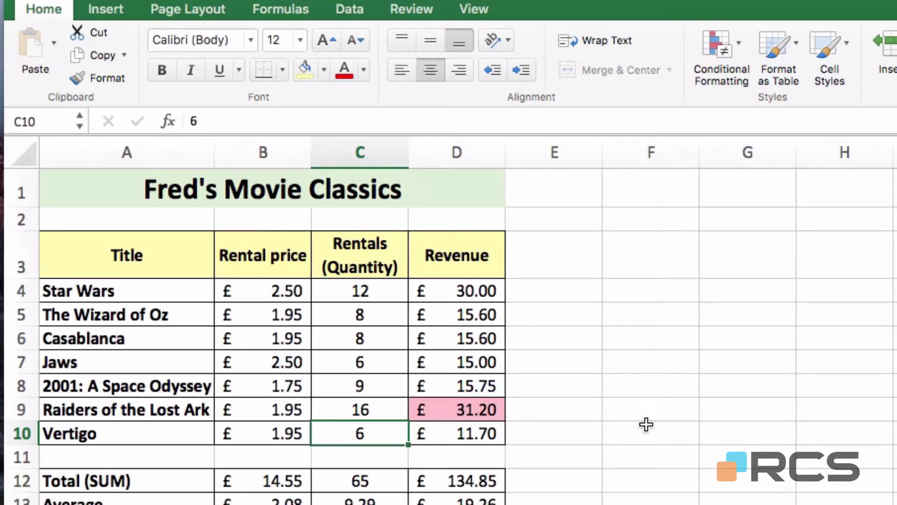
left_click(469, 410)
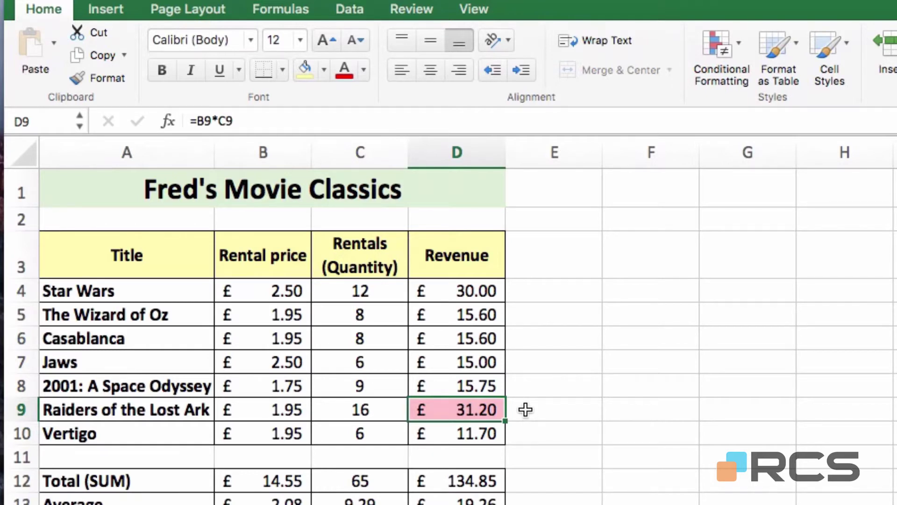
- Reselect D4:D10 and show the Manage Rules list containing the Top 1 rule
left_click(465, 298)
left_click_drag(465, 299, 461, 432)
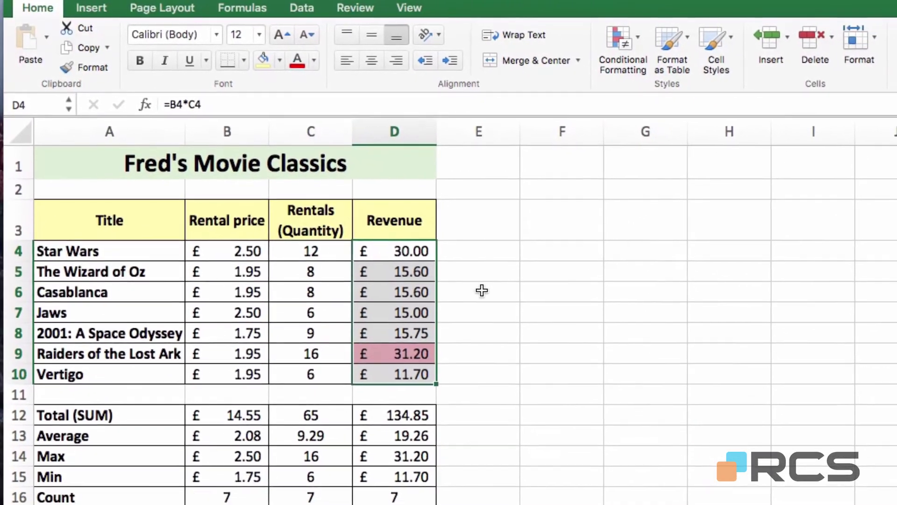
left_click(645, 51)
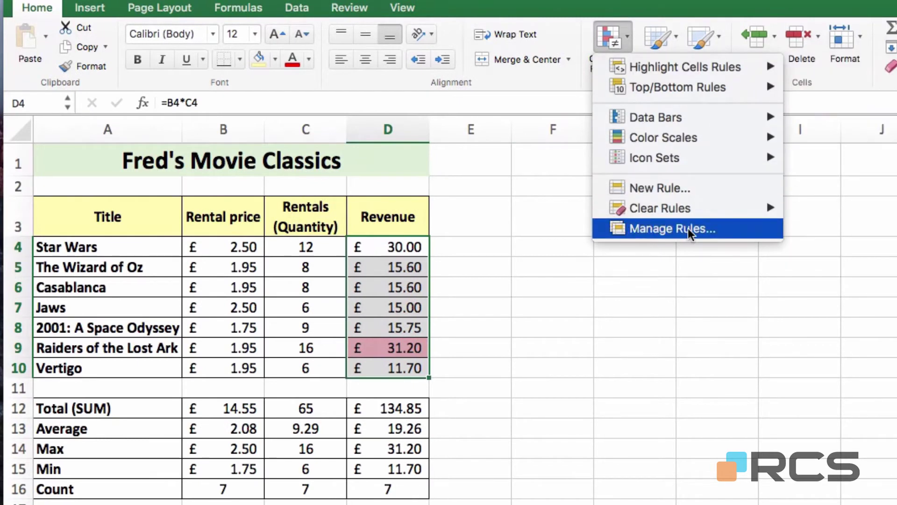
left_click(688, 228)
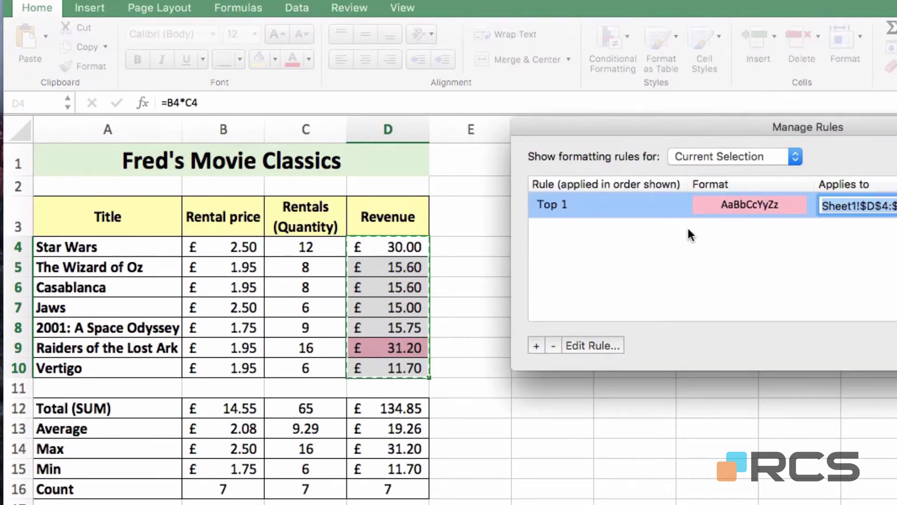
left_click_drag(836, 120, 761, 139)
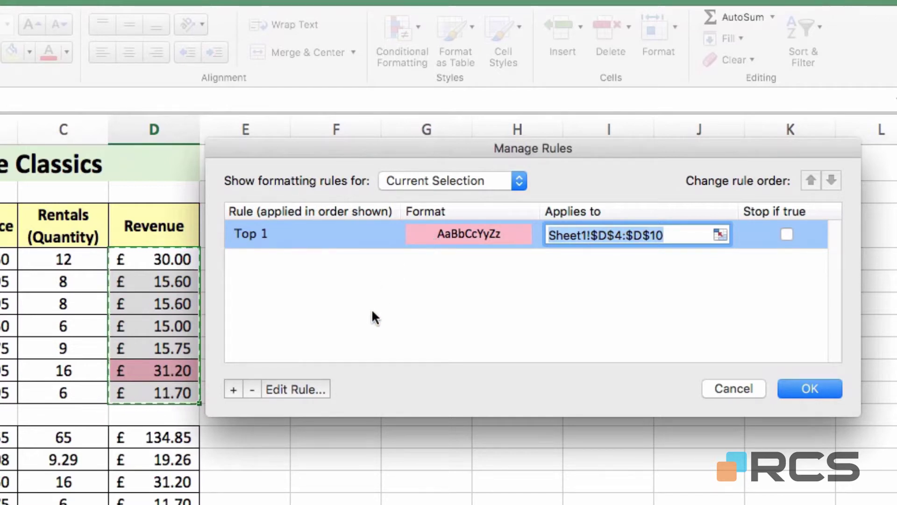
- Edit the Top 1 rule to a custom format with a light green background fill
left_click(298, 388)
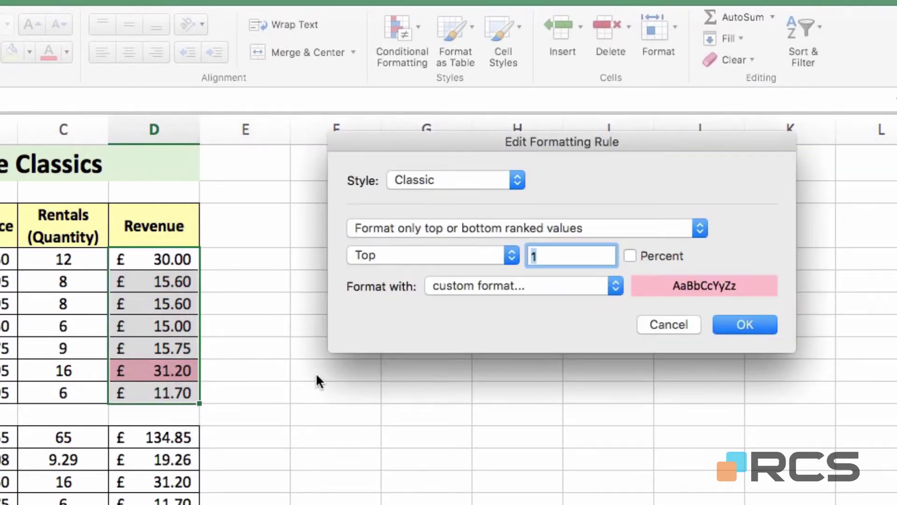
left_click_drag(538, 150, 435, 184)
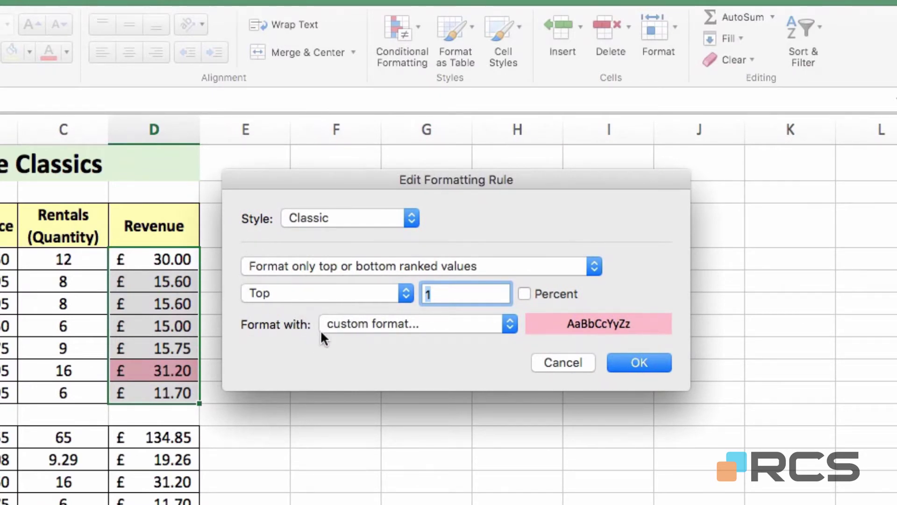
left_click(509, 323)
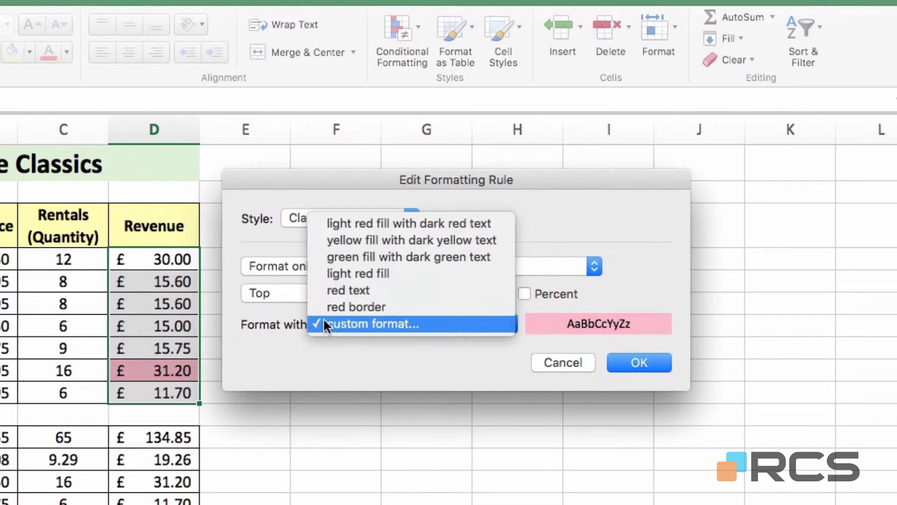
left_click(428, 327)
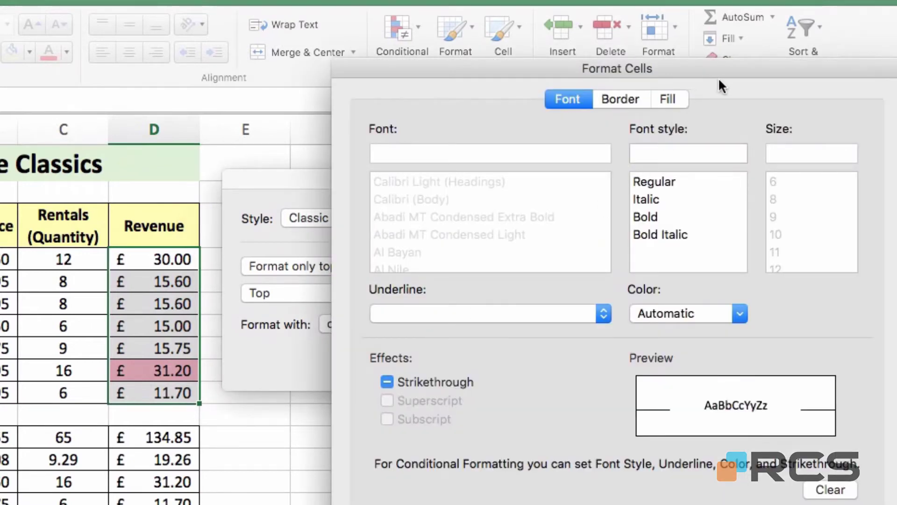
left_click_drag(725, 70, 602, 83)
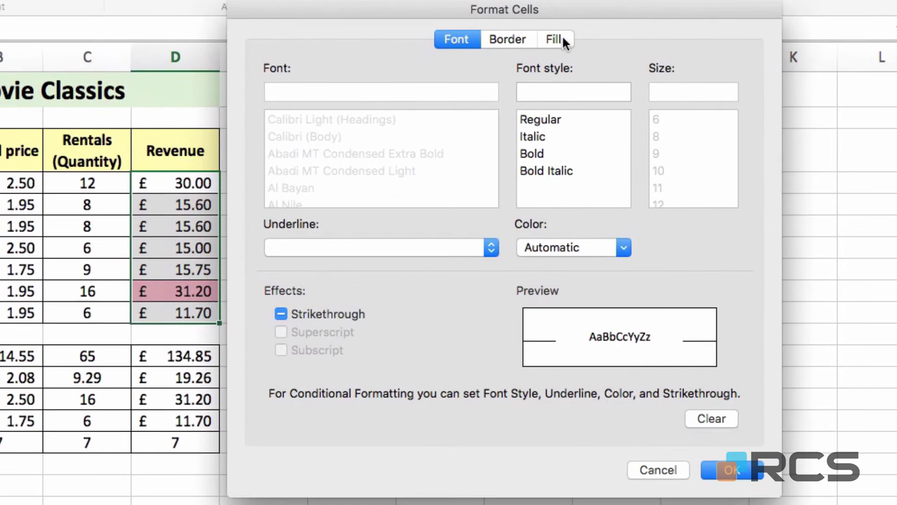
left_click(555, 39)
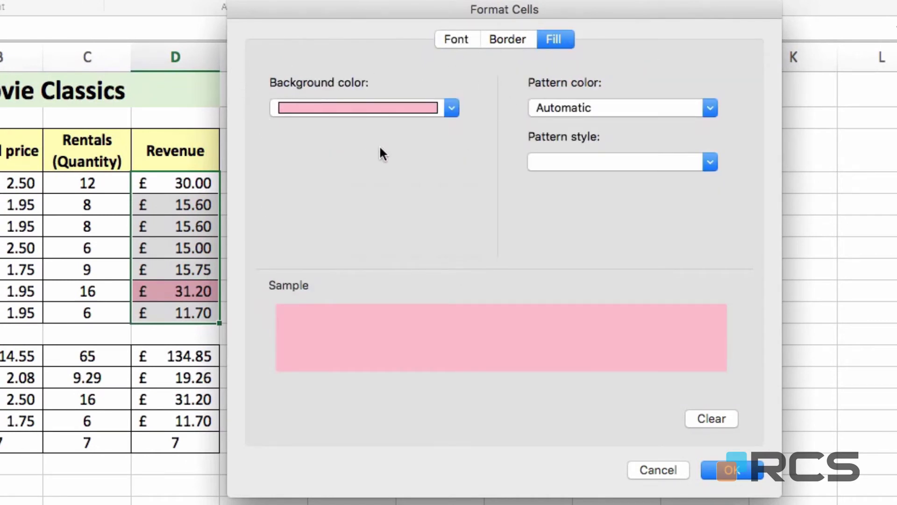
left_click(447, 109)
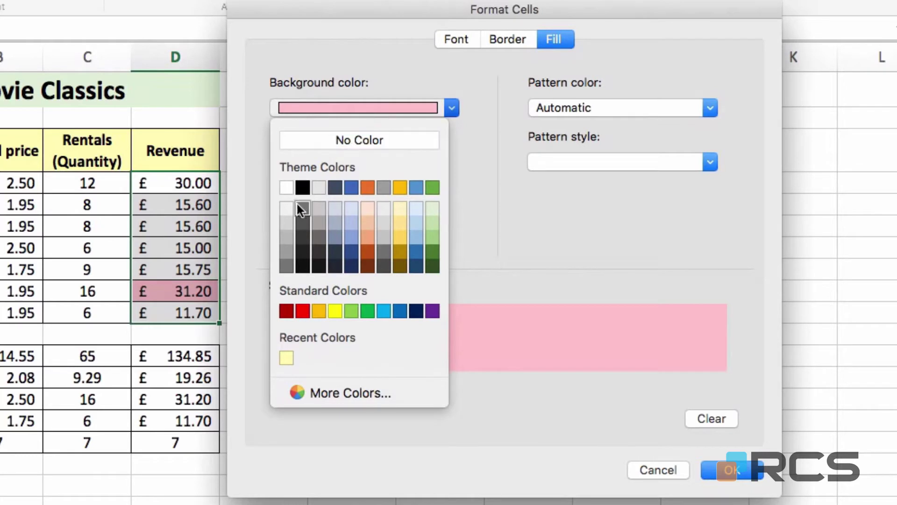
left_click(433, 209)
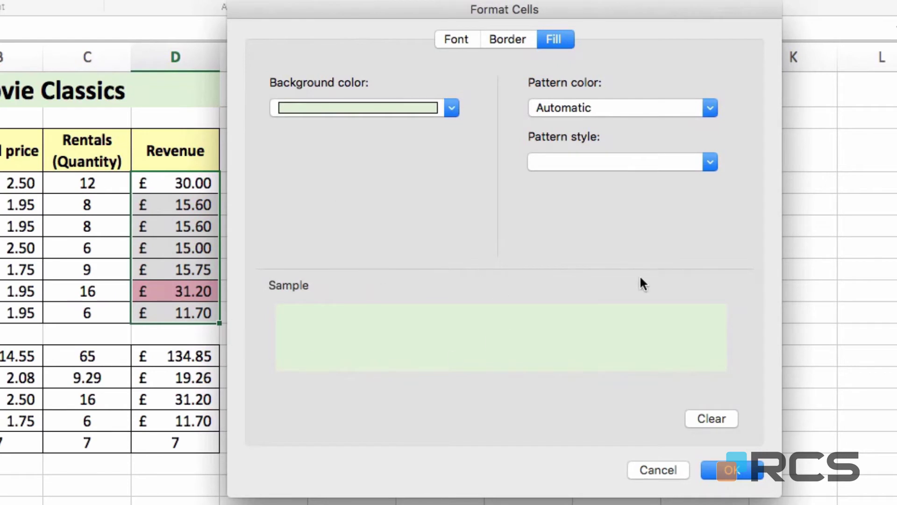
- Confirm the light green format and close Manage Rules so £31.20 shows green
left_click(722, 471)
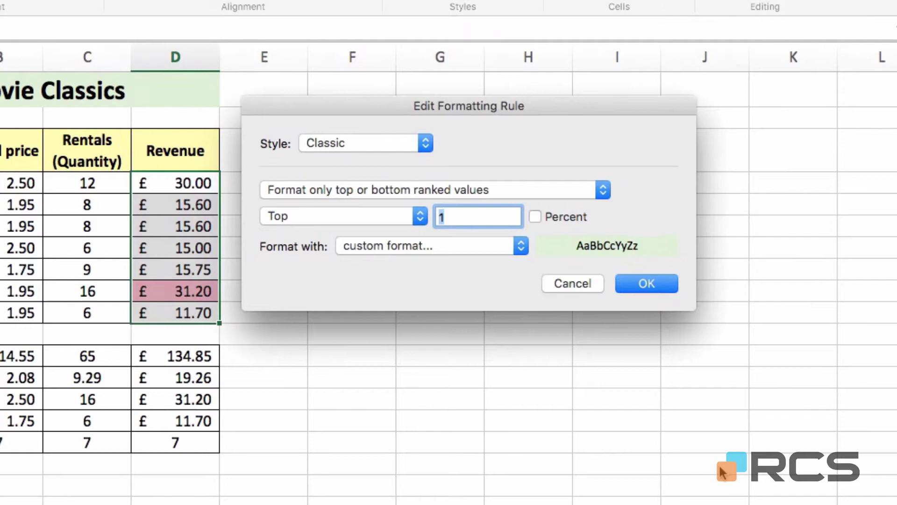
left_click(657, 285)
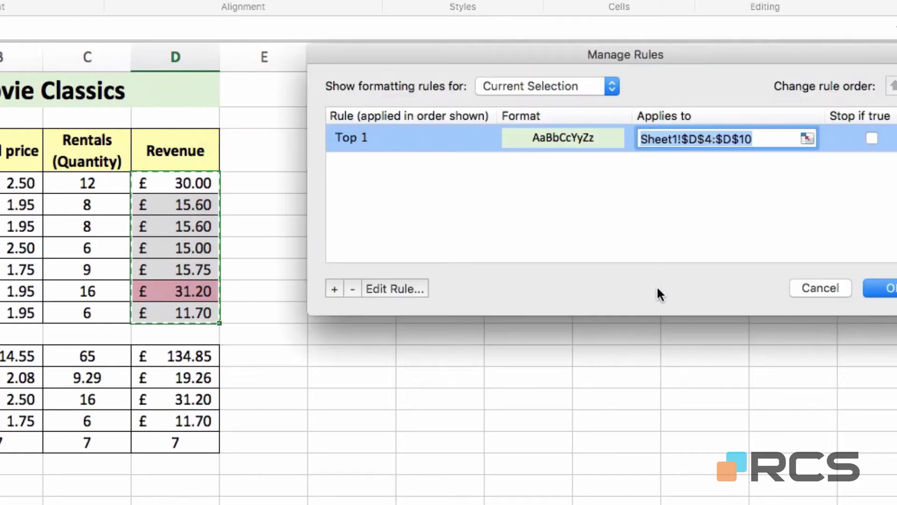
left_click_drag(747, 55, 608, 72)
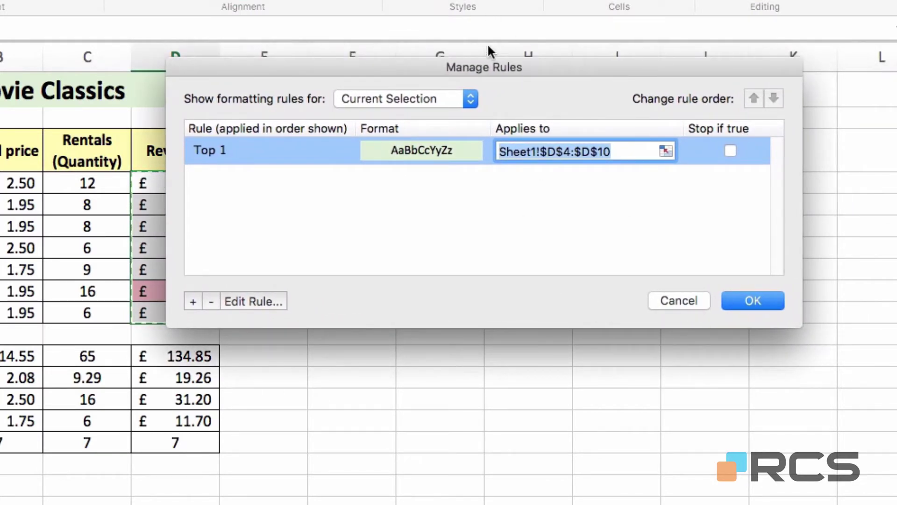
left_click(746, 307)
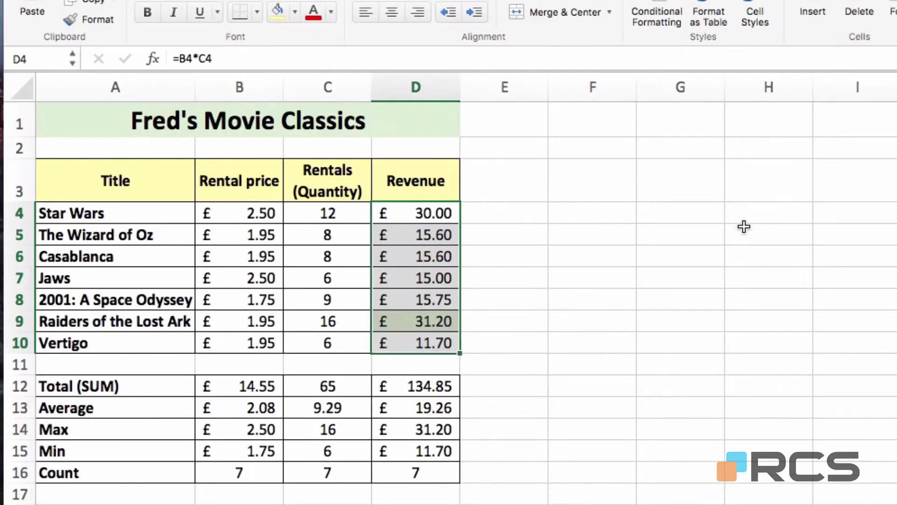
left_click(527, 178)
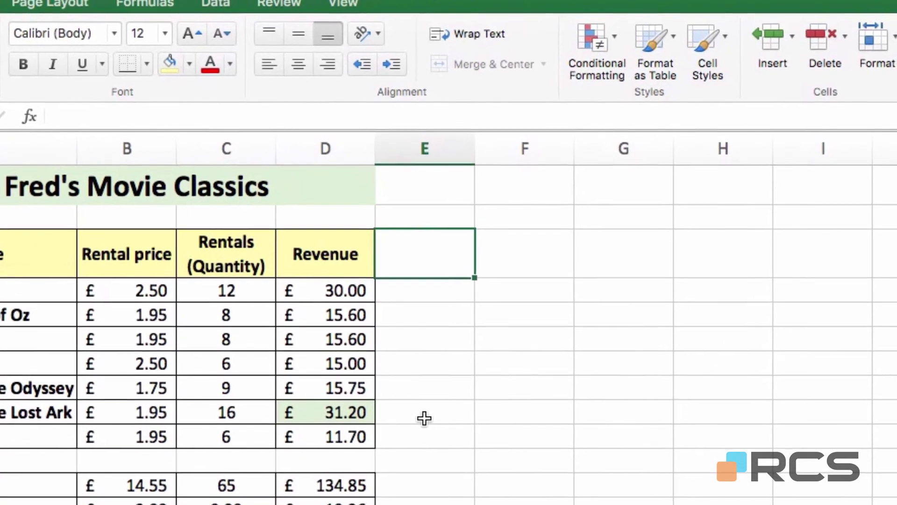
- Clear all conditional formatting rules from the selected Revenue cells D4:D10
left_click(329, 300)
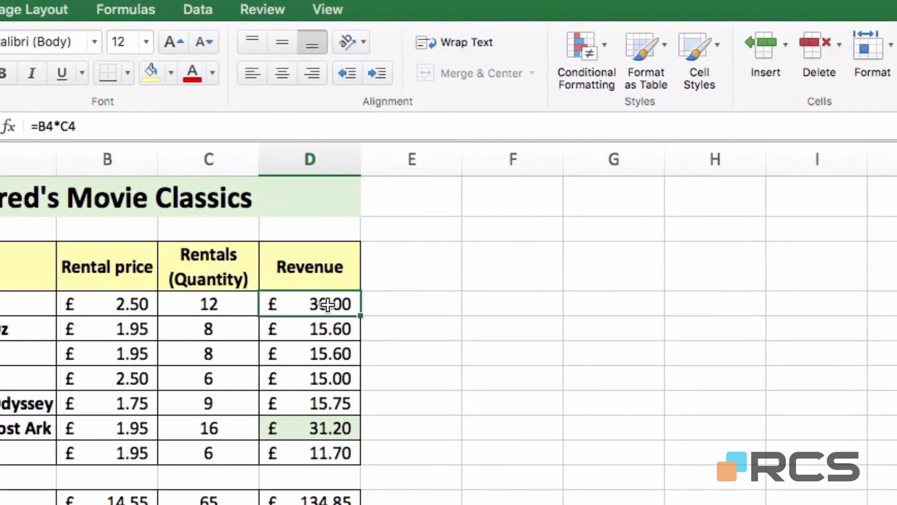
left_click_drag(328, 301, 312, 455)
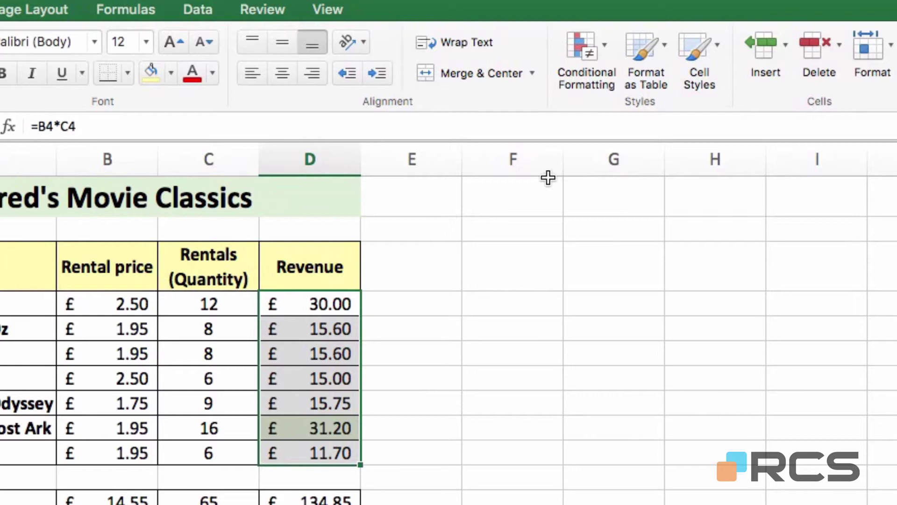
left_click(601, 60)
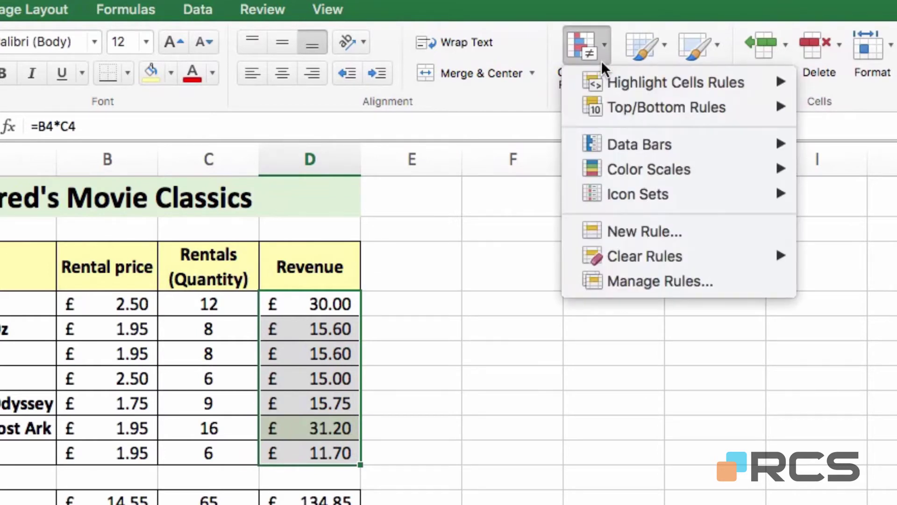
mouse_move(609, 267)
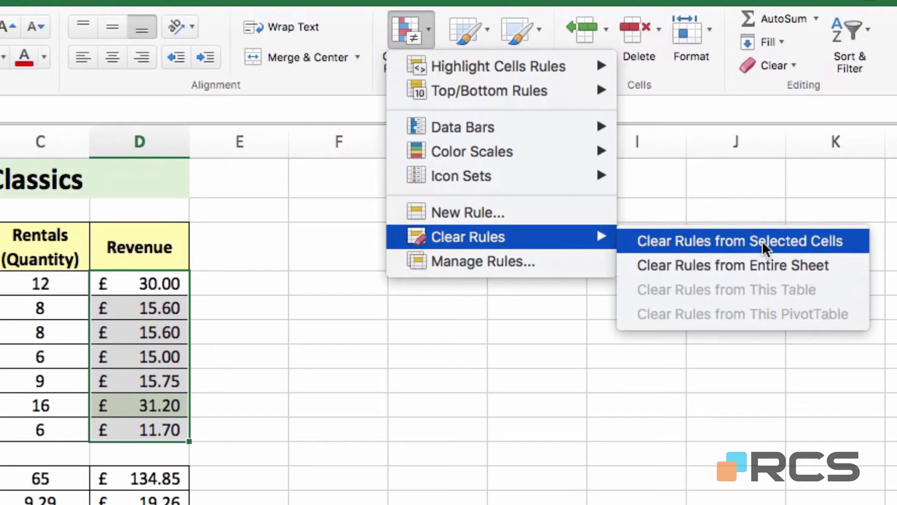
left_click(709, 240)
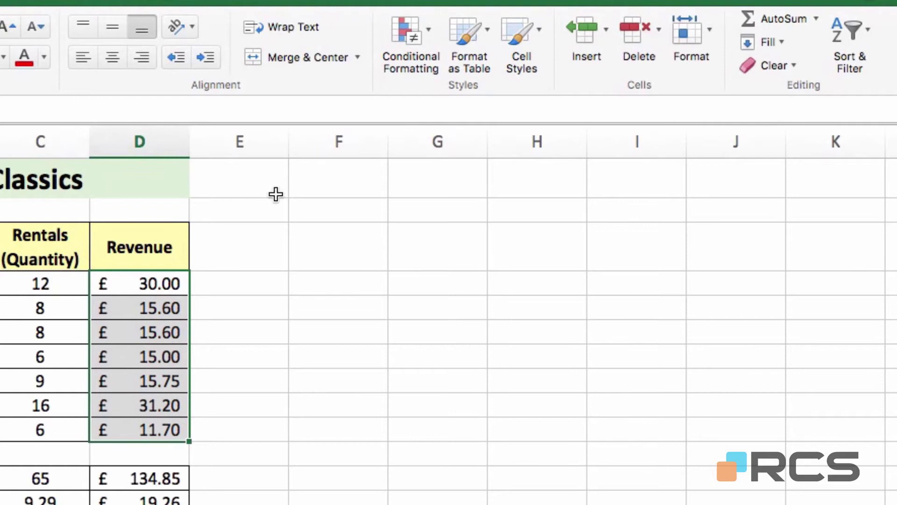
- Add Orange Gradient Fill data bars to the Revenue values D4:D10
left_click(412, 38)
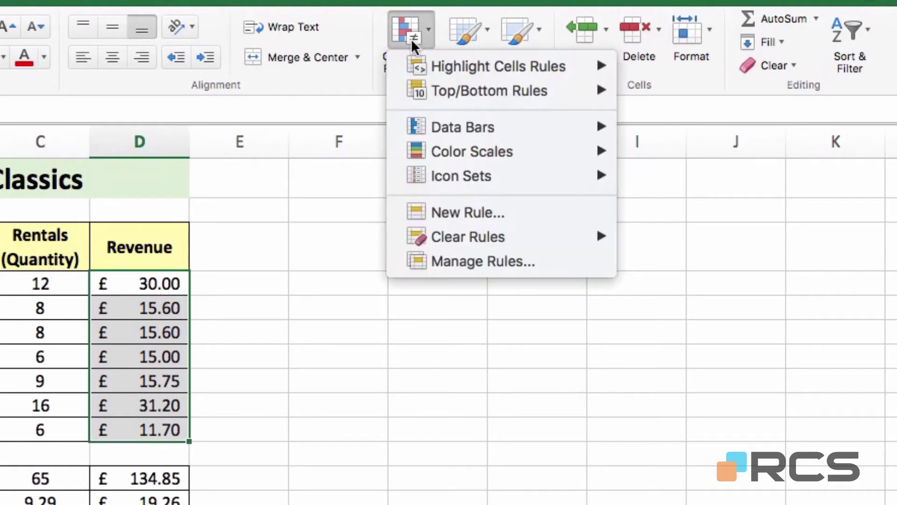
mouse_move(423, 127)
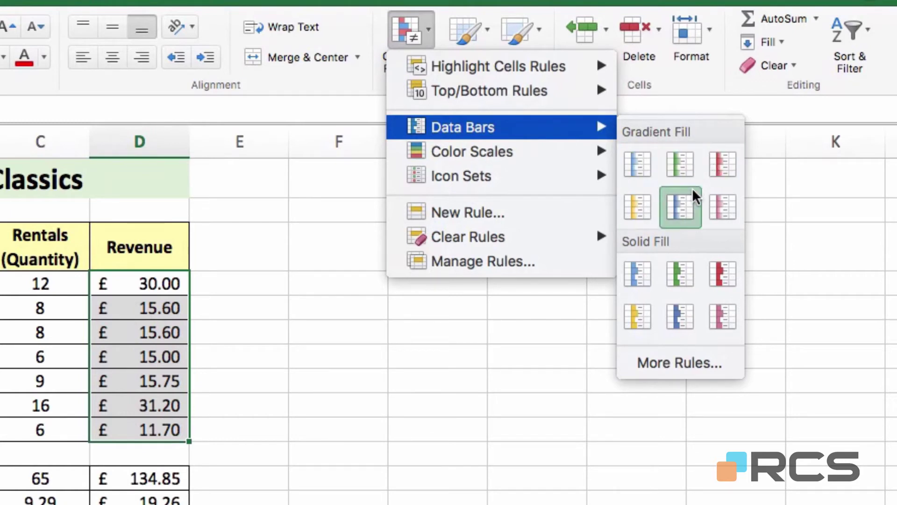
left_click(637, 209)
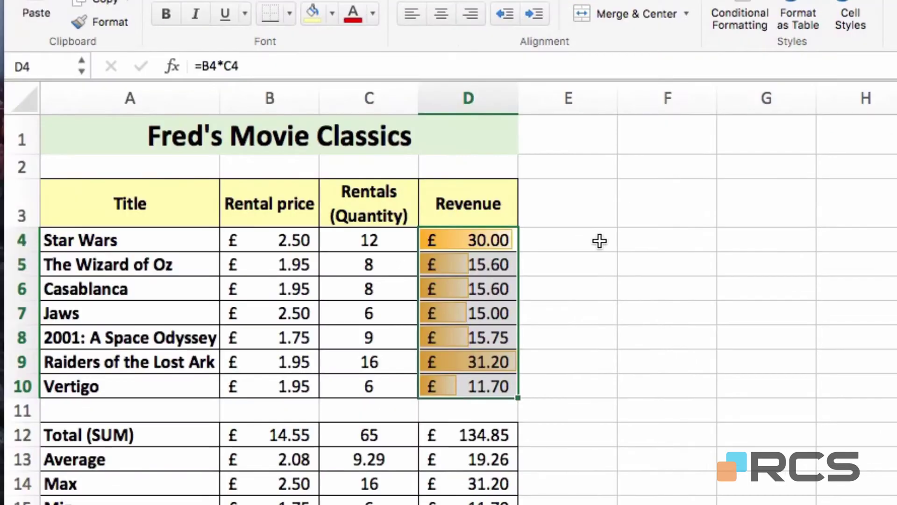
left_click(599, 241)
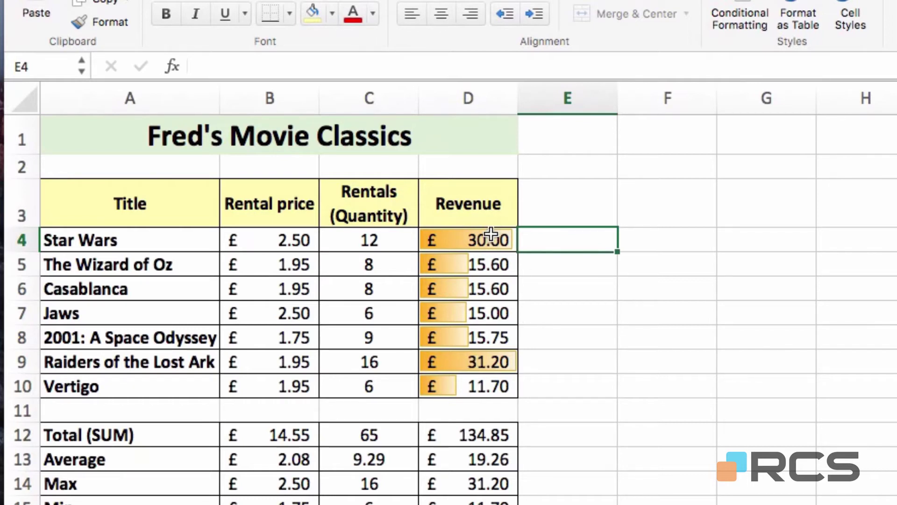
- Clear the data bar rules from the Revenue cells D4:D10
left_click_drag(491, 235, 487, 385)
left_click(439, 63)
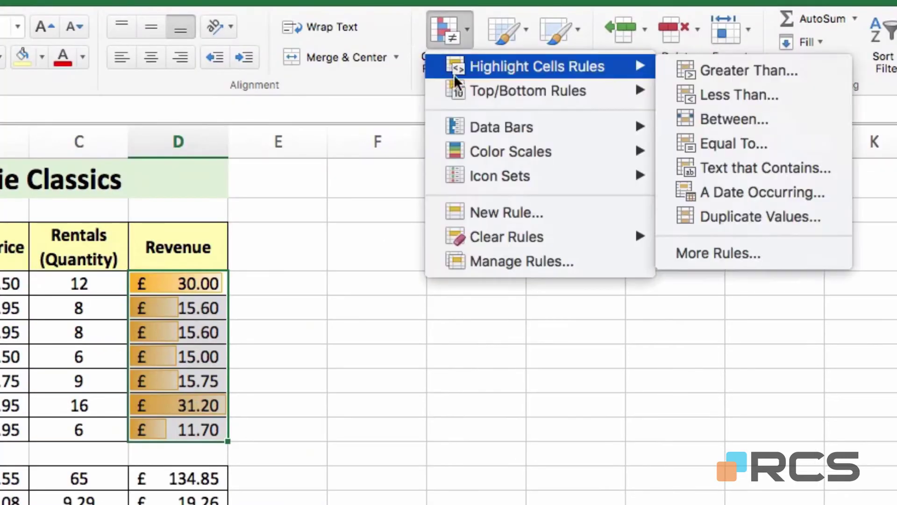
mouse_move(502, 238)
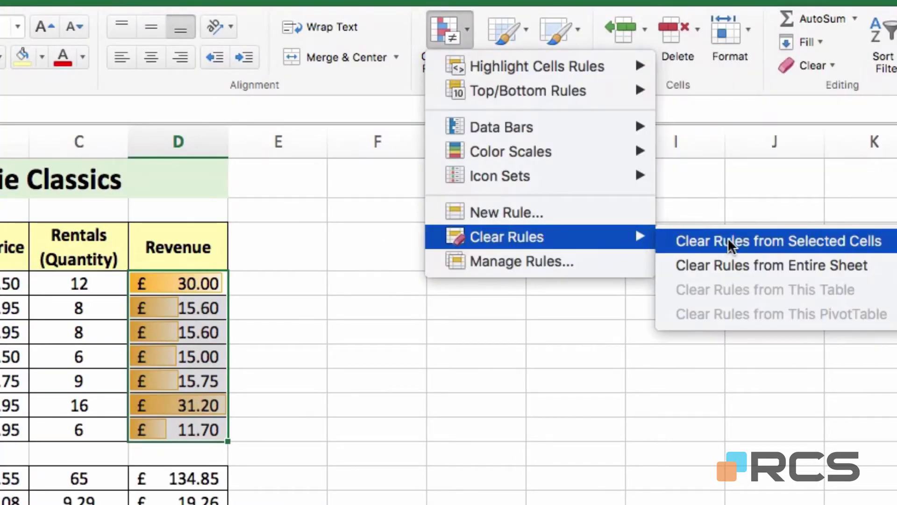
left_click(764, 236)
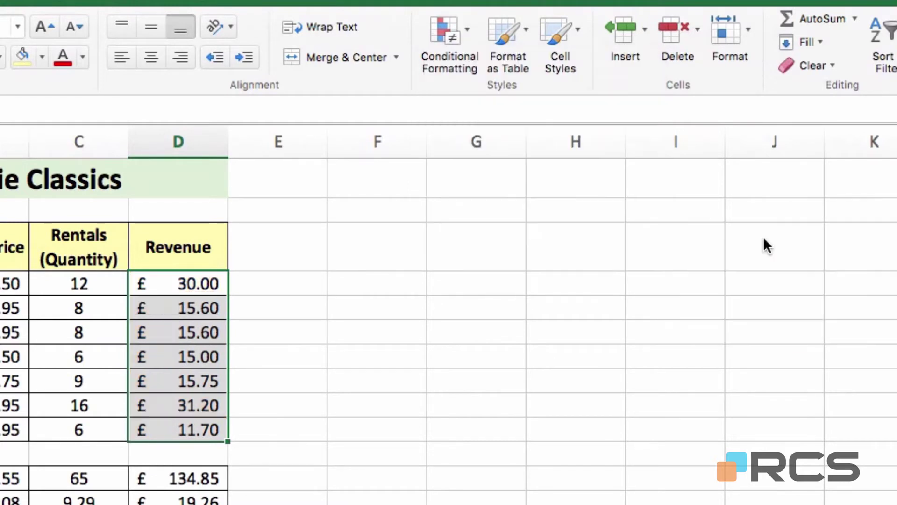
- Apply the Green - Yellow - Red Color Scale to the Revenue values
left_click(446, 52)
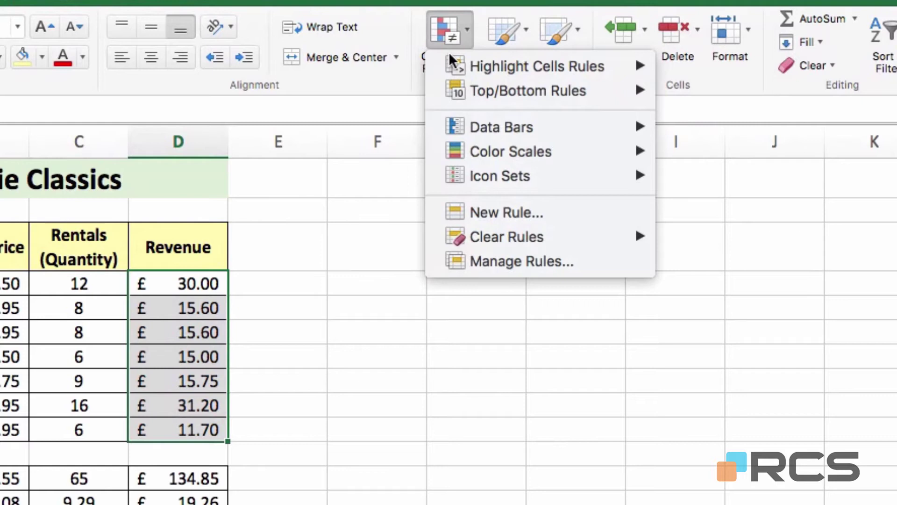
mouse_move(460, 151)
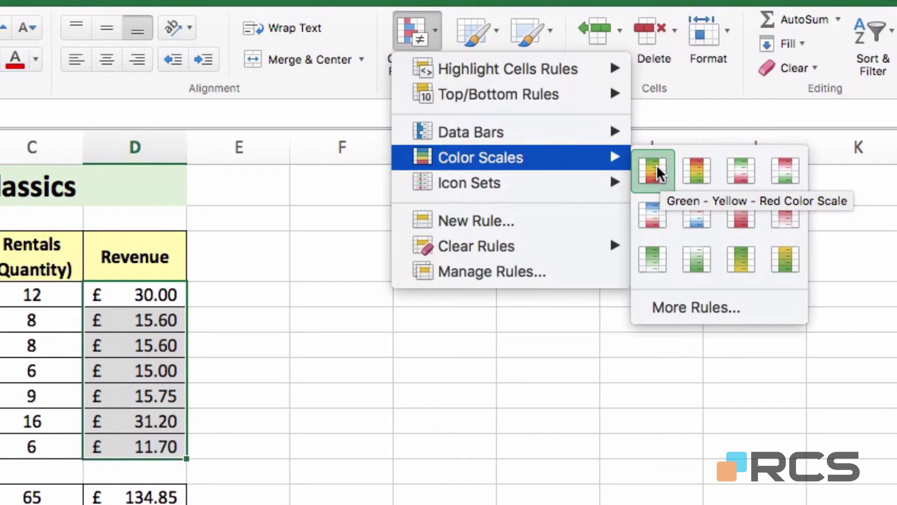
left_click(657, 165)
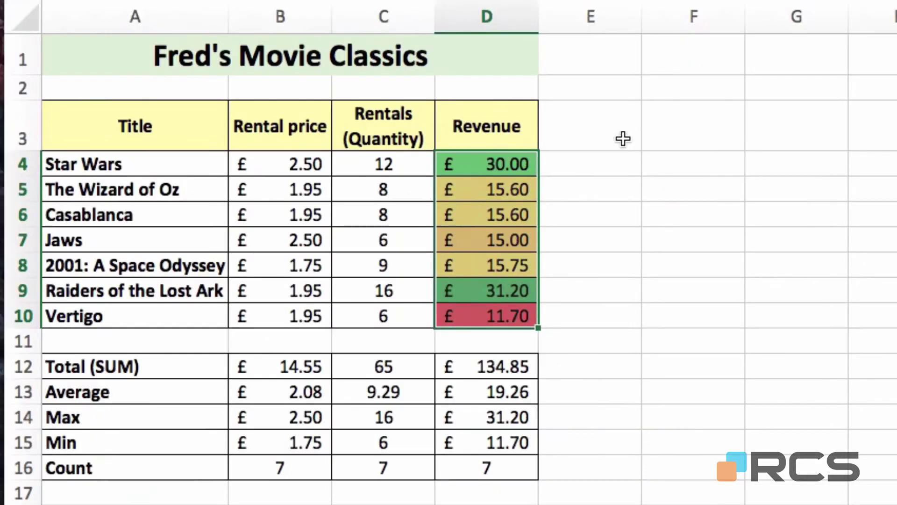
left_click(278, 276)
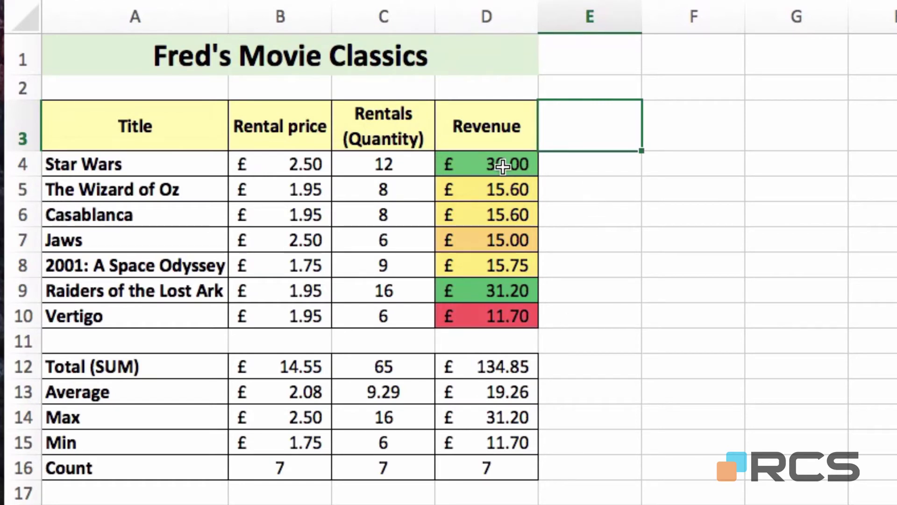
- Clear the colour scale rules from the Revenue cells D4:D10
left_click_drag(497, 164, 497, 316)
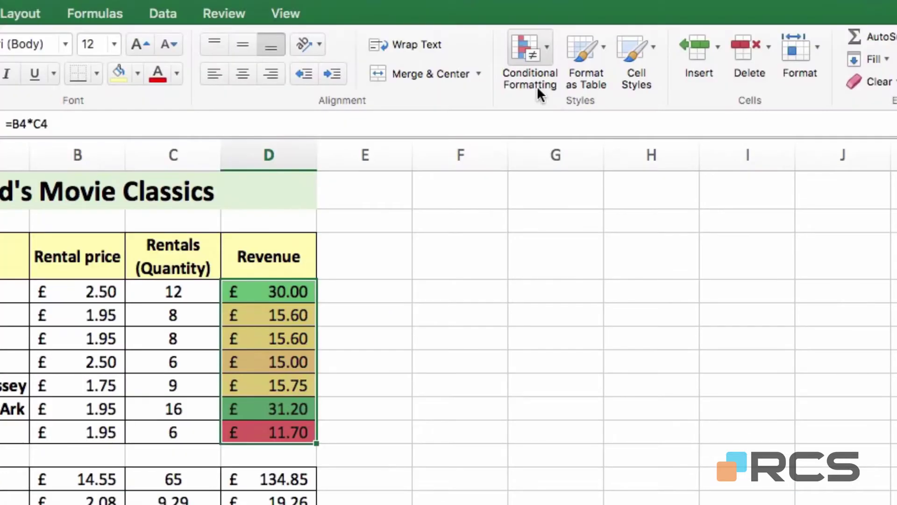
left_click(537, 85)
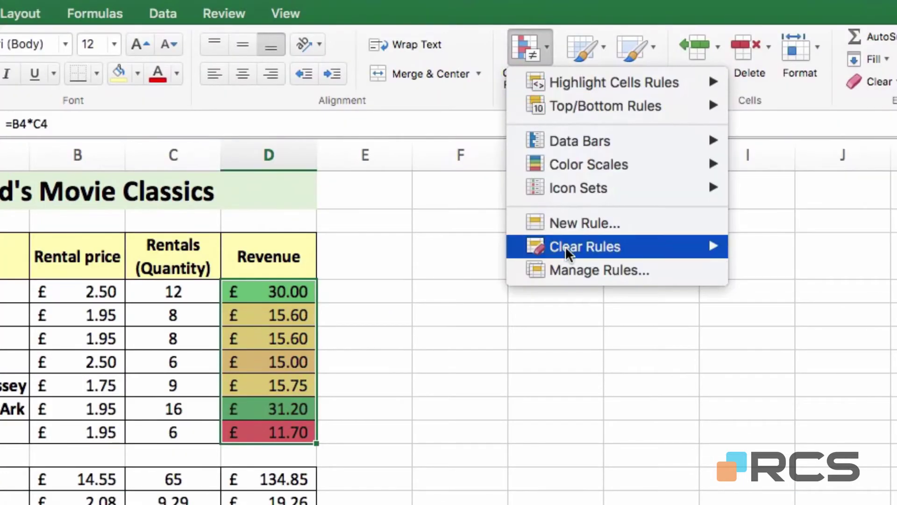
mouse_move(608, 245)
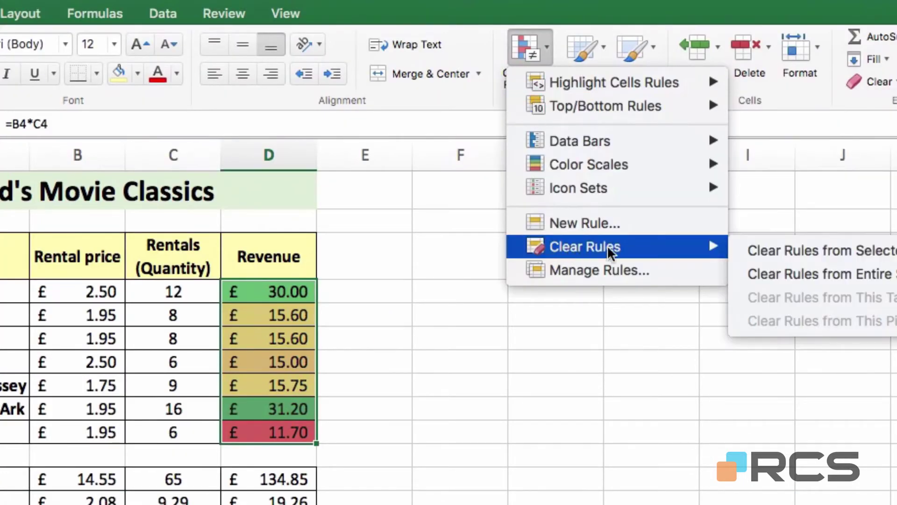
left_click(850, 251)
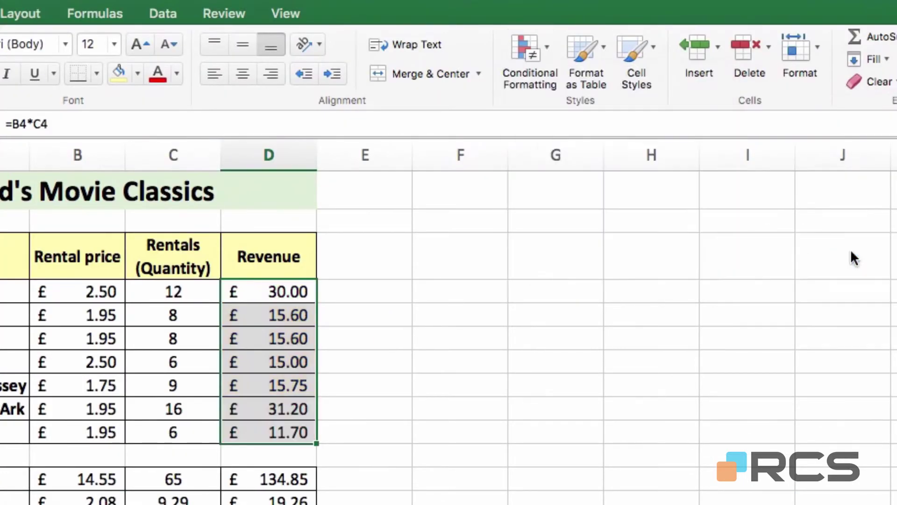
- Show Manage Rules to confirm no rules remain for the Revenue cells
left_click(537, 73)
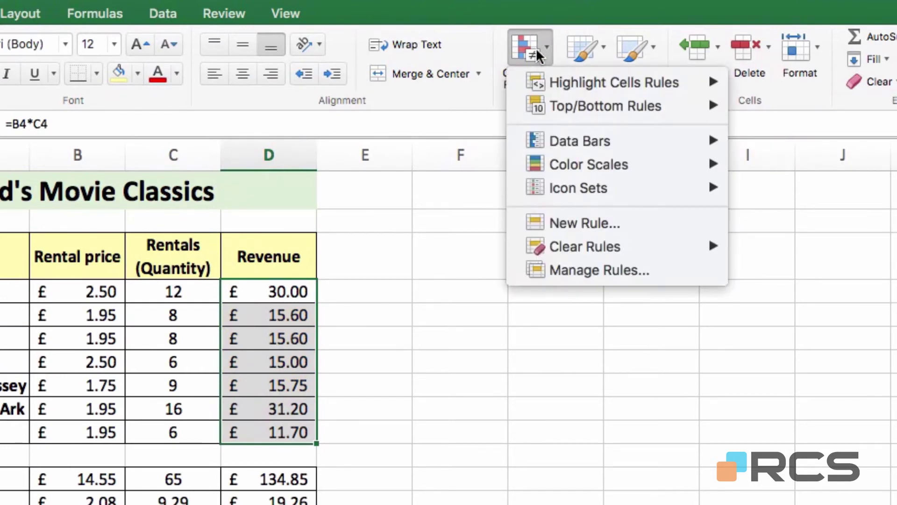
left_click(569, 273)
left_click_drag(626, 145, 525, 163)
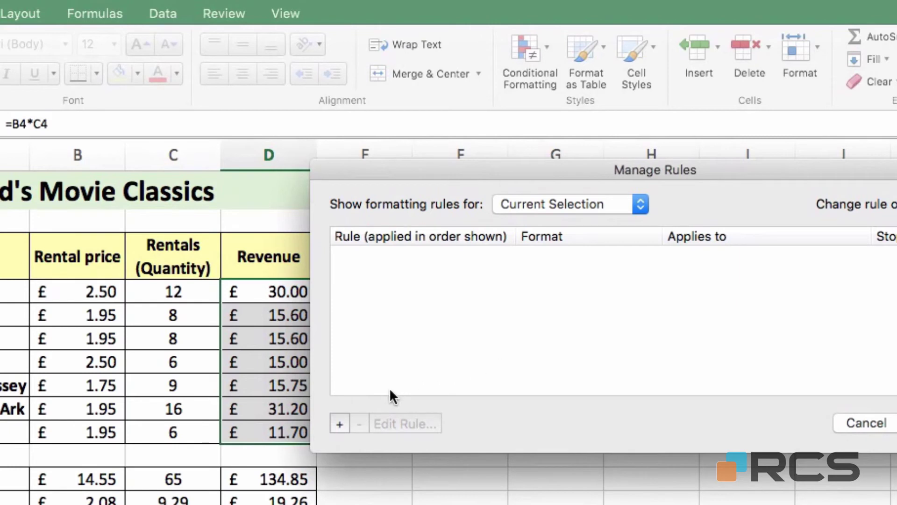
- Create a Classic-style Revenue rule that formats only the top 1 ranked value
left_click(338, 424)
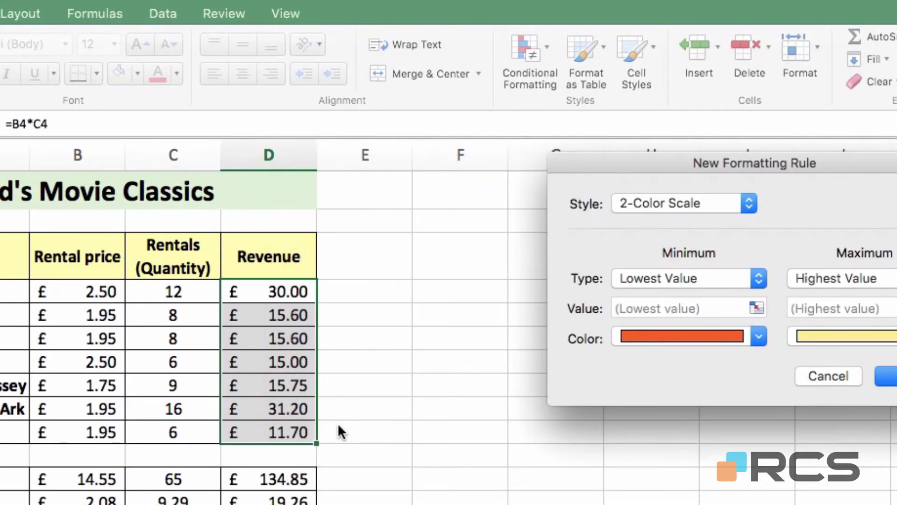
left_click_drag(717, 162, 480, 162)
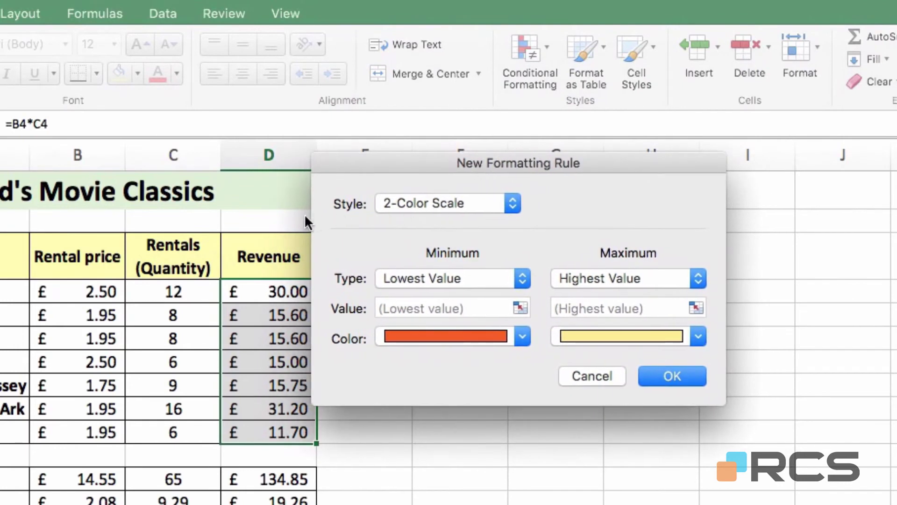
left_click(514, 206)
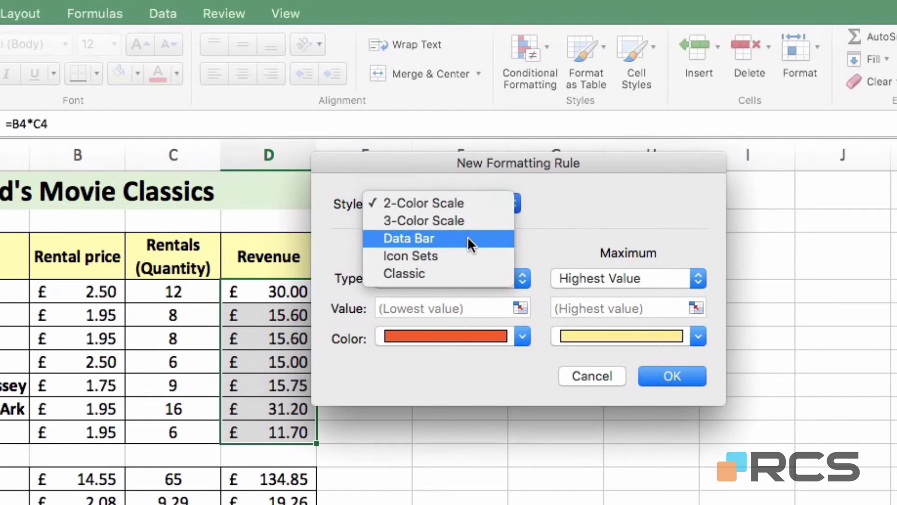
left_click(419, 277)
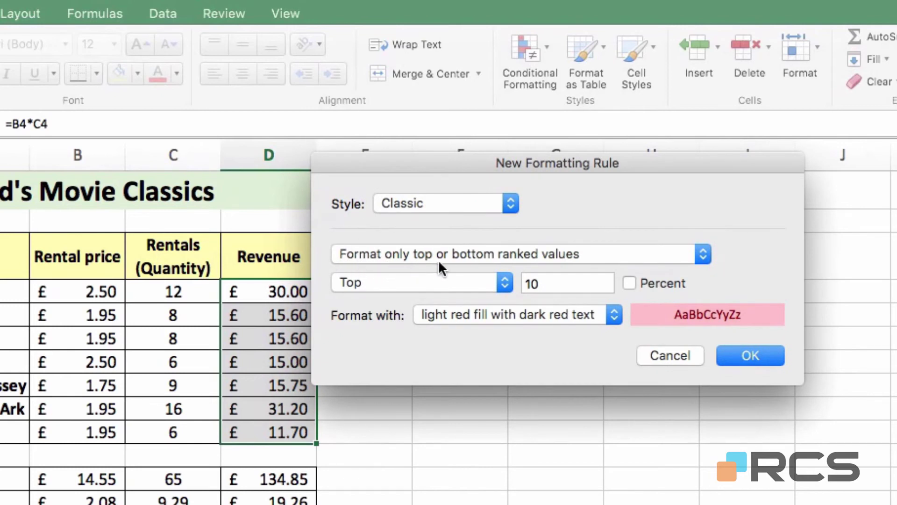
left_click(470, 253)
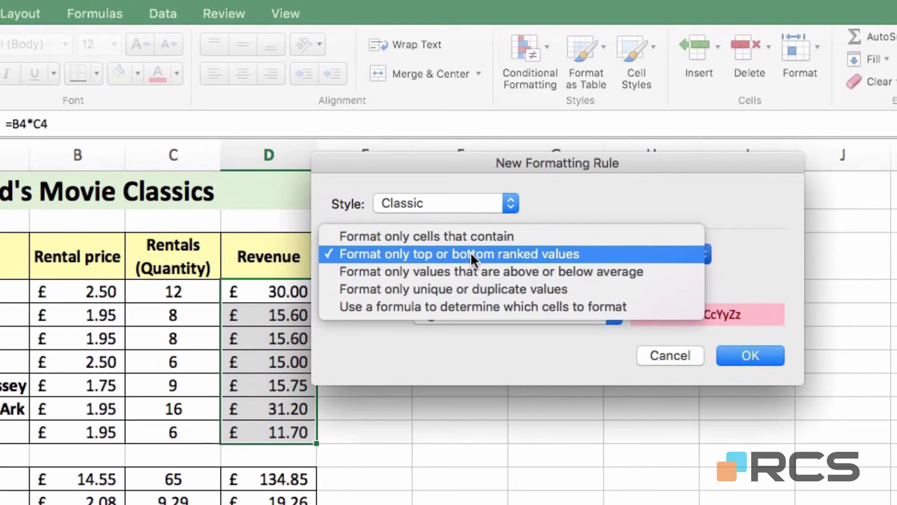
left_click(471, 254)
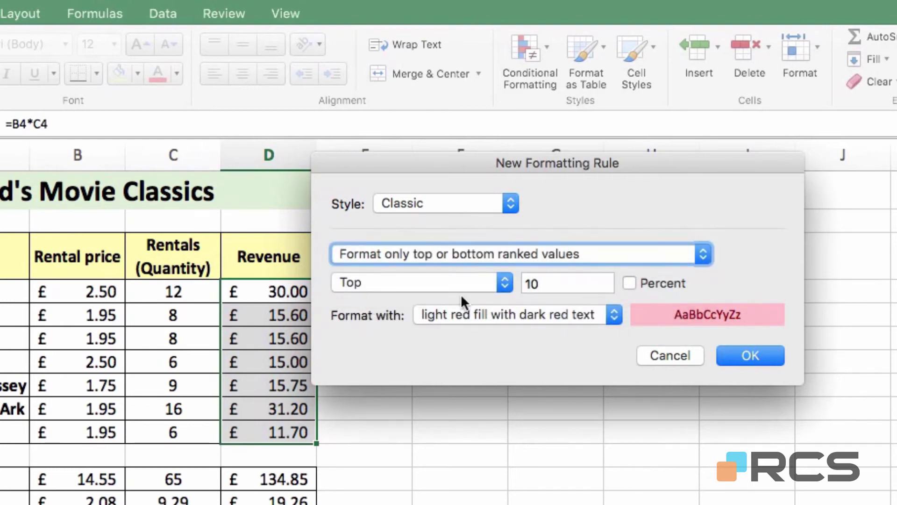
left_click(537, 280)
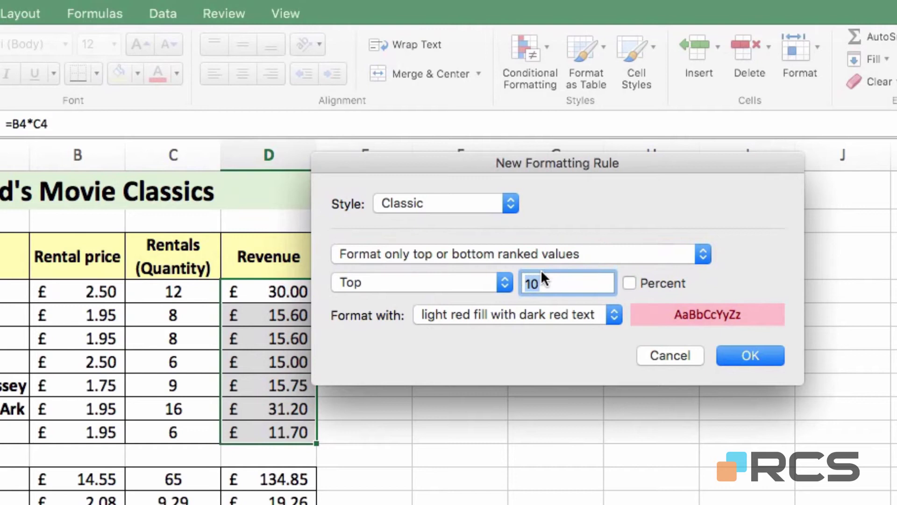
type("1")
left_click(614, 315)
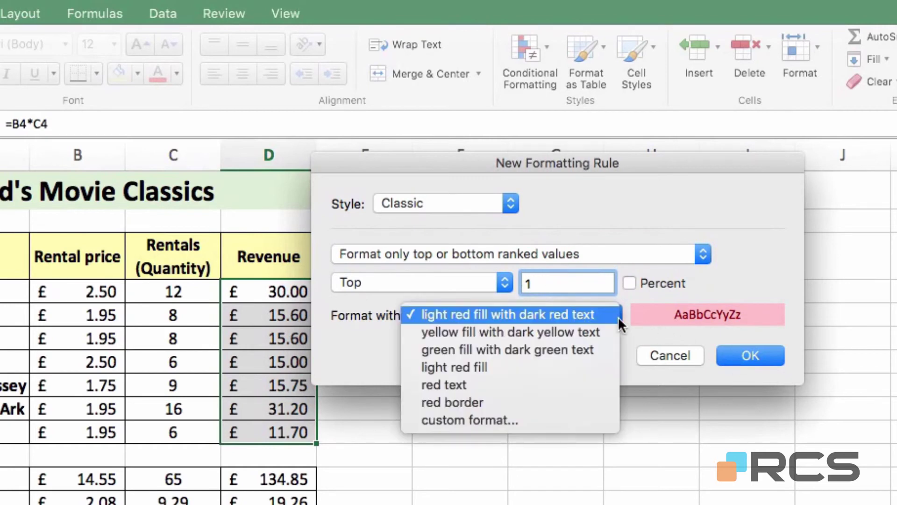
- Give the Top 1 rule a light green fill with Automatic font colour and save it
left_click(506, 414)
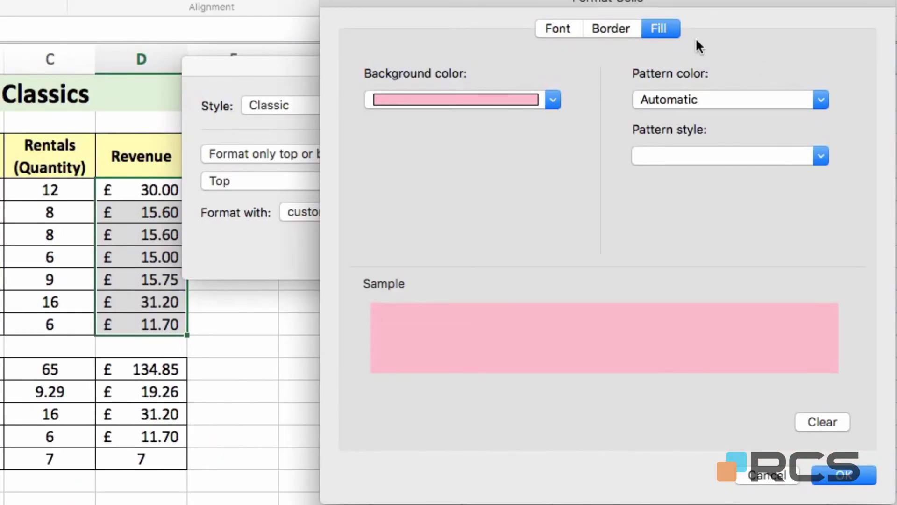
left_click(552, 100)
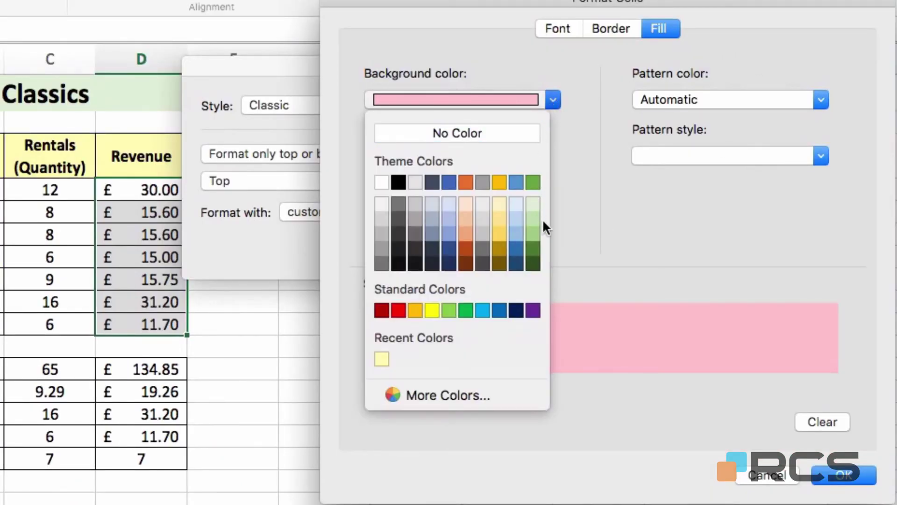
left_click(533, 203)
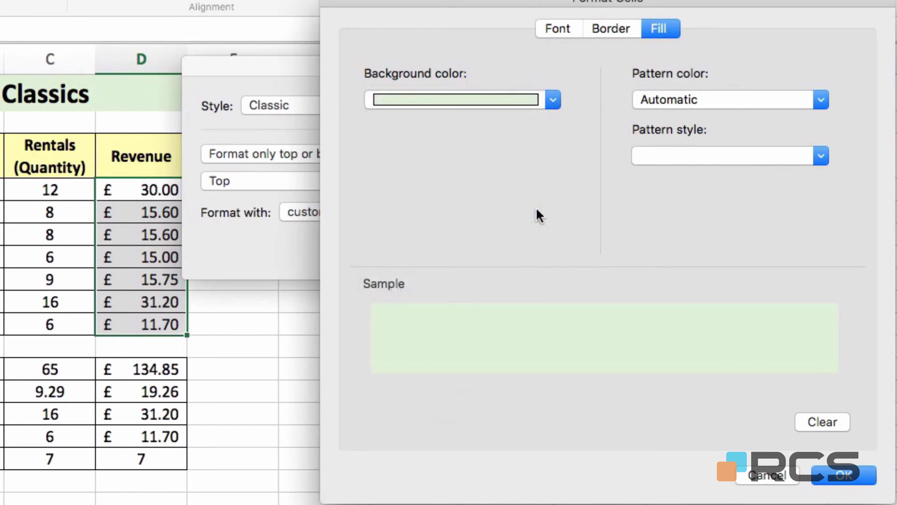
left_click(552, 27)
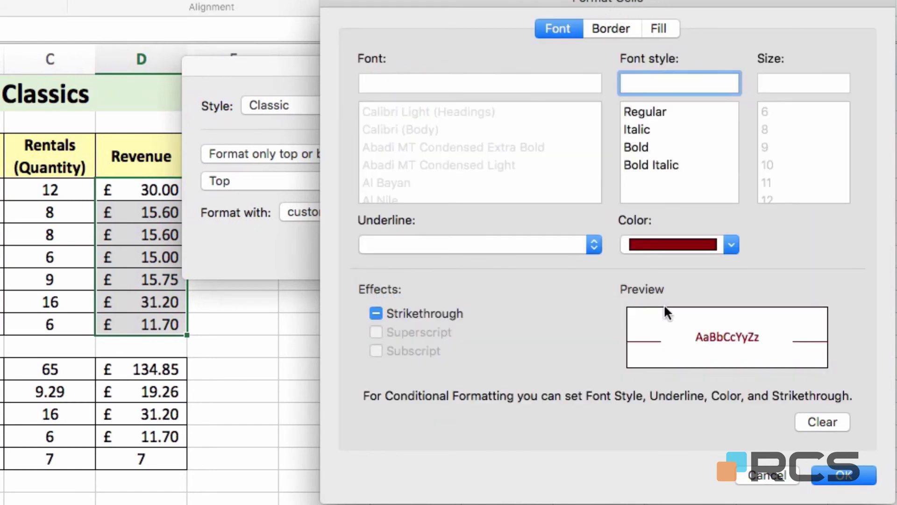
left_click(729, 245)
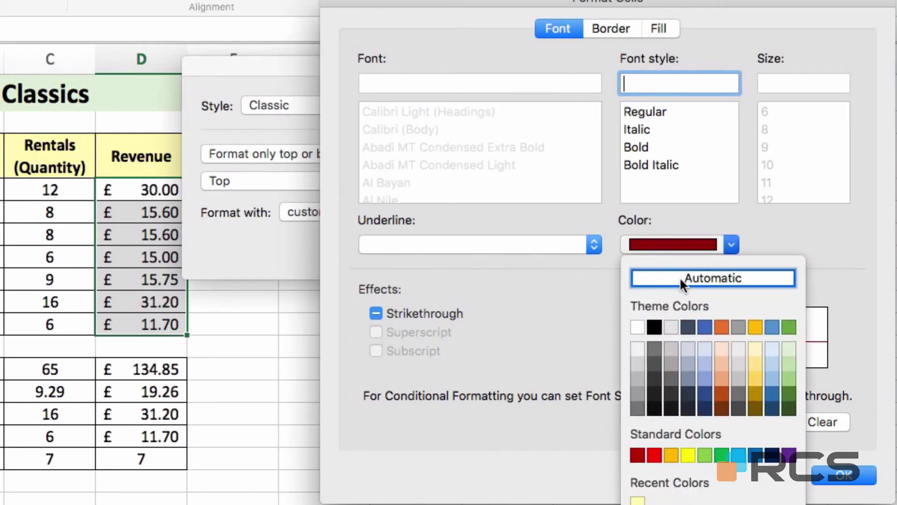
left_click(724, 278)
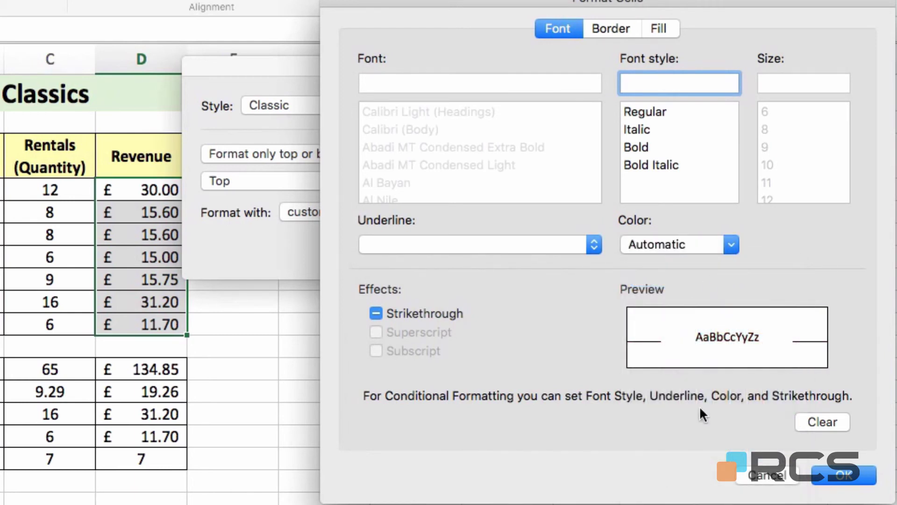
left_click(839, 473)
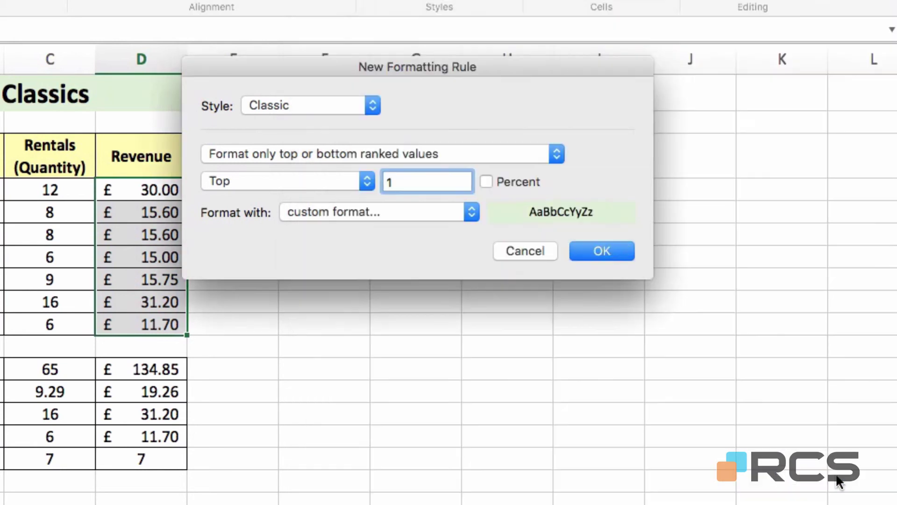
left_click(595, 253)
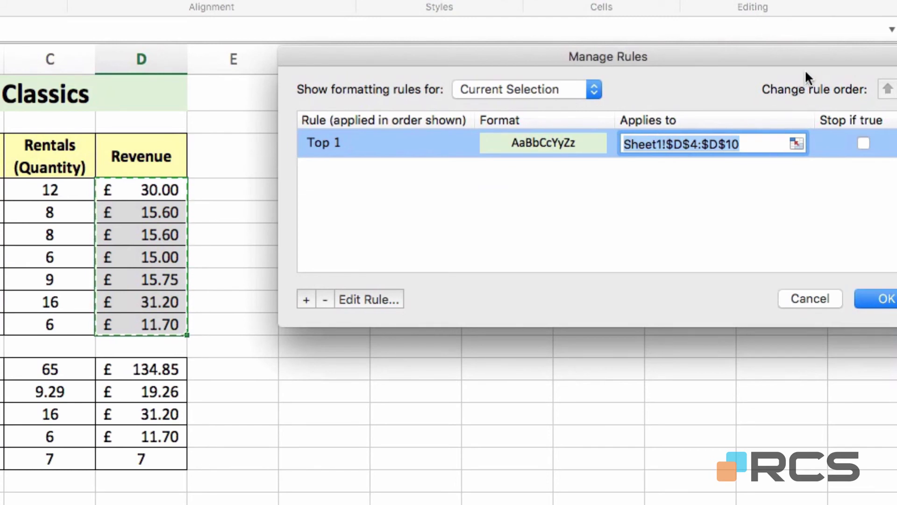
- Start a second Classic-style Revenue rule ranking Bottom values, with its count selected for replacement
left_click_drag(807, 60, 730, 61)
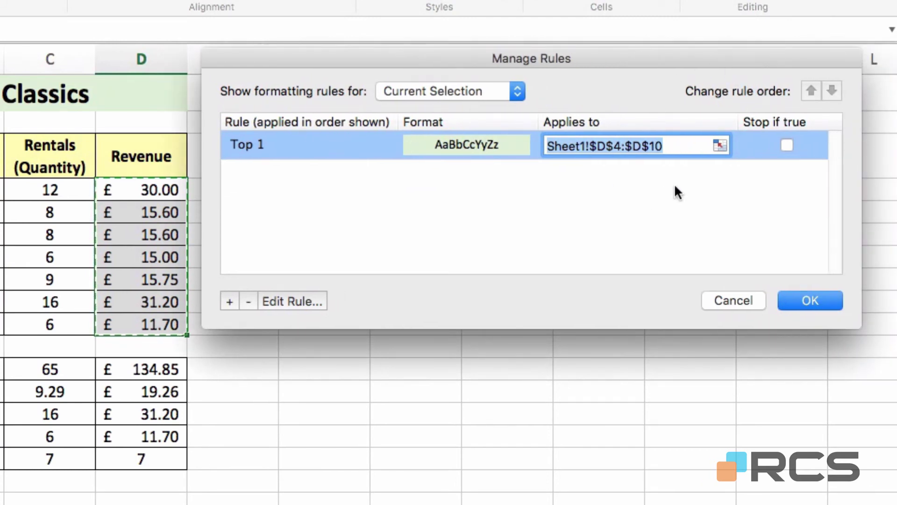
left_click(232, 299)
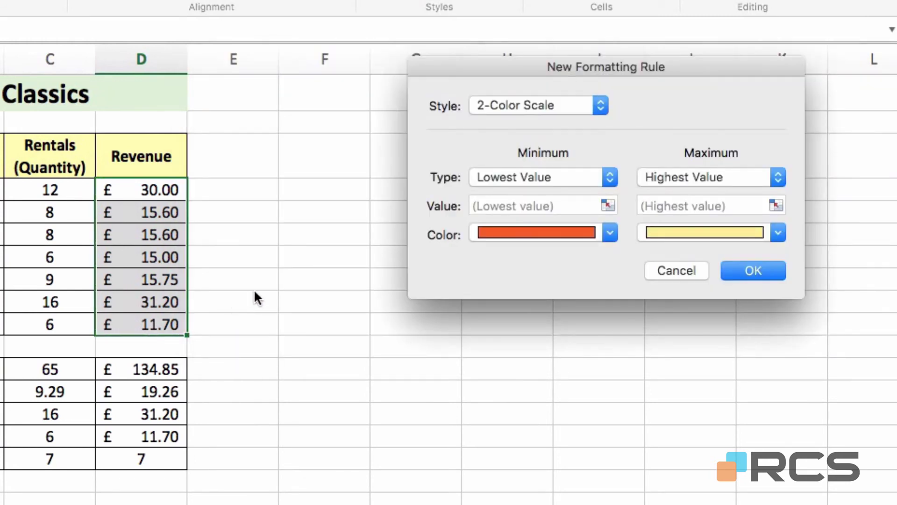
left_click(600, 106)
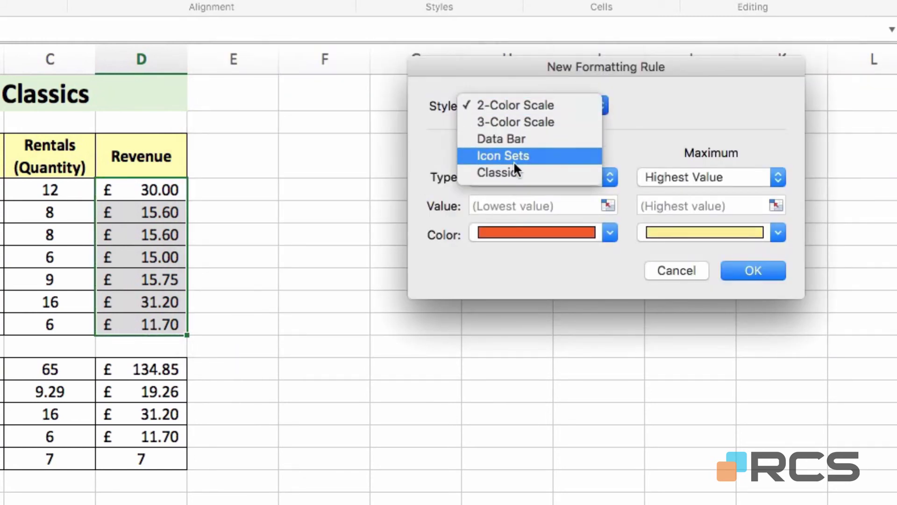
left_click(507, 177)
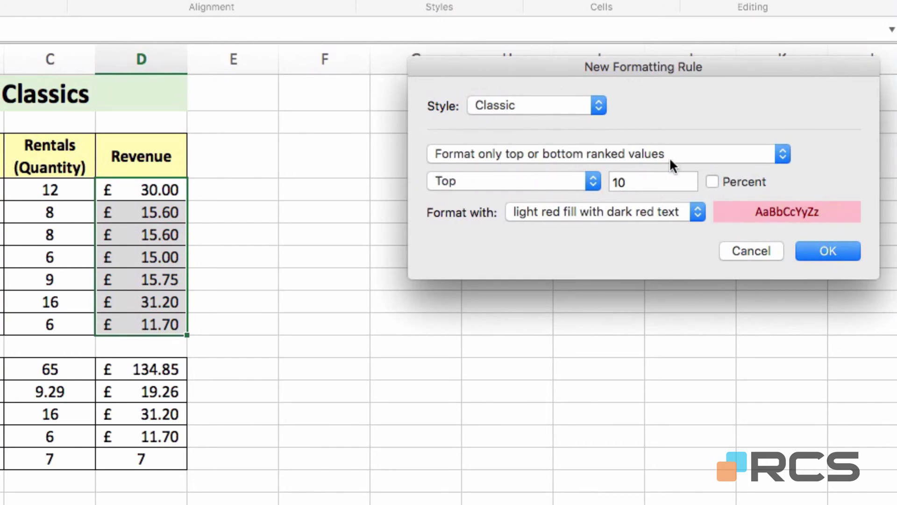
left_click(594, 183)
left_click(465, 192)
left_click(657, 183)
left_click_drag(657, 184, 625, 187)
- Set the count to 1 and give the Bottom 1 rule a sandy yellow fill with Automatic text colour
type("1")
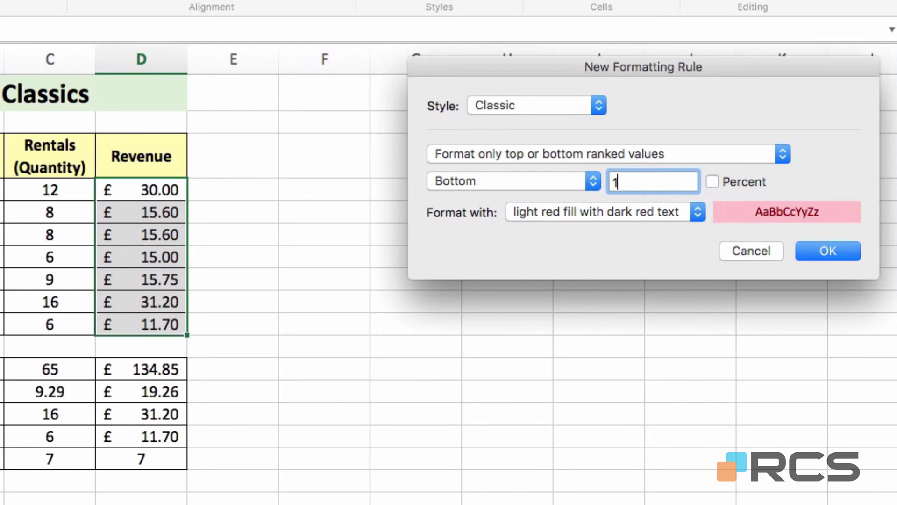
left_click(698, 210)
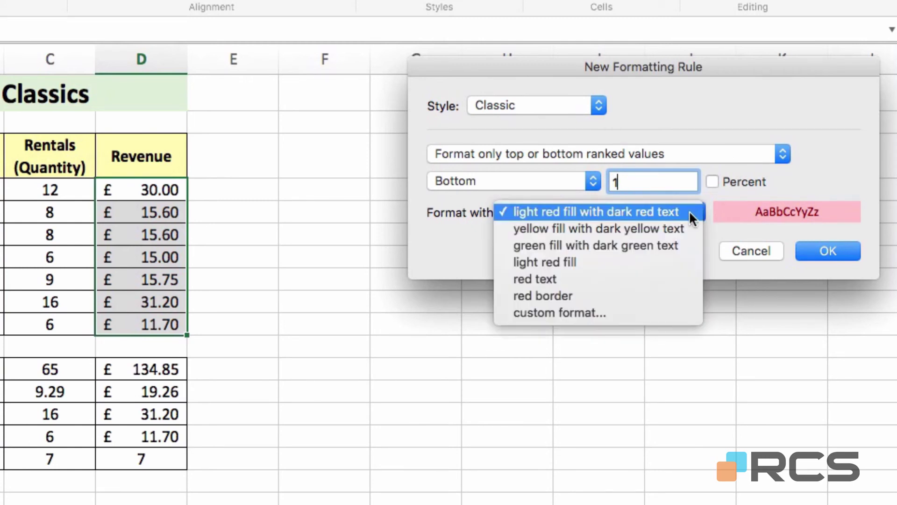
left_click(576, 313)
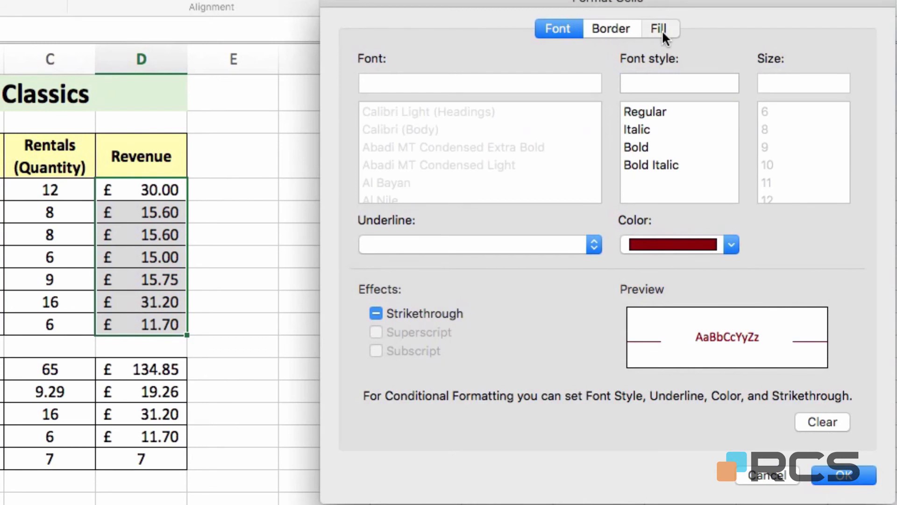
left_click(662, 30)
left_click(553, 100)
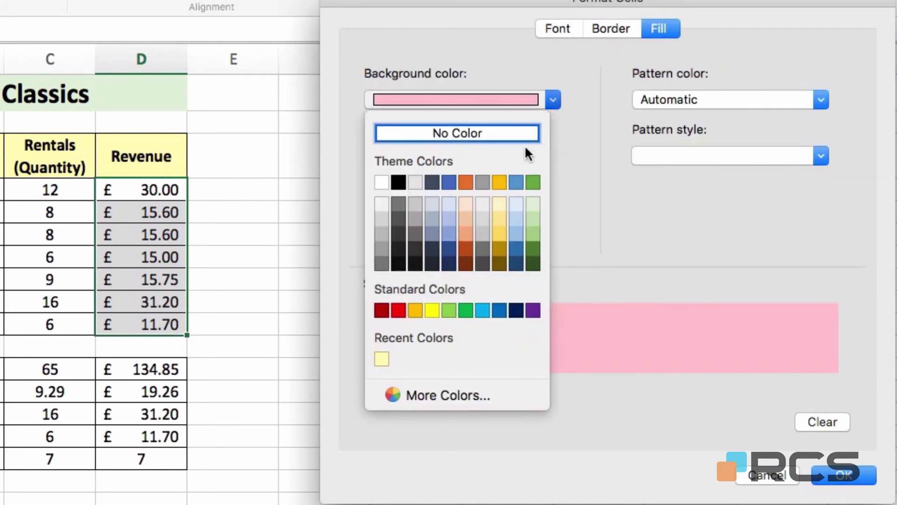
left_click(499, 204)
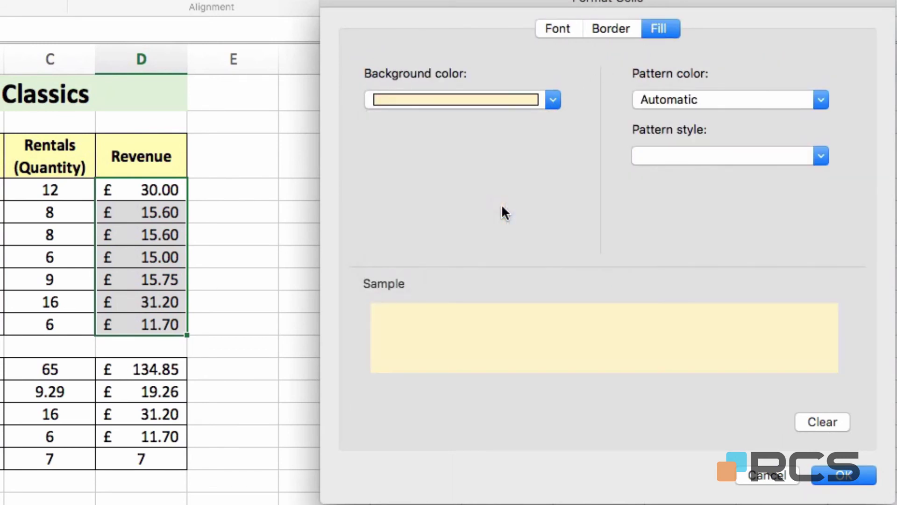
left_click(556, 27)
left_click(728, 242)
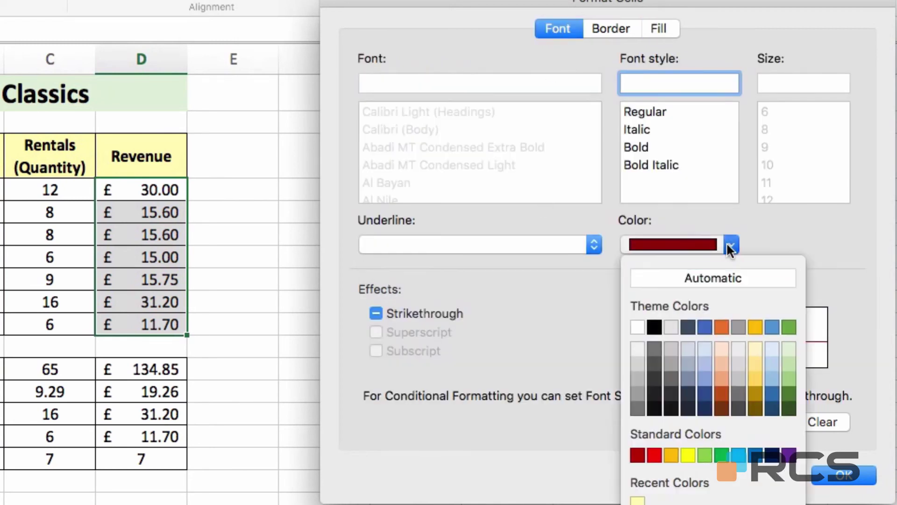
left_click(692, 276)
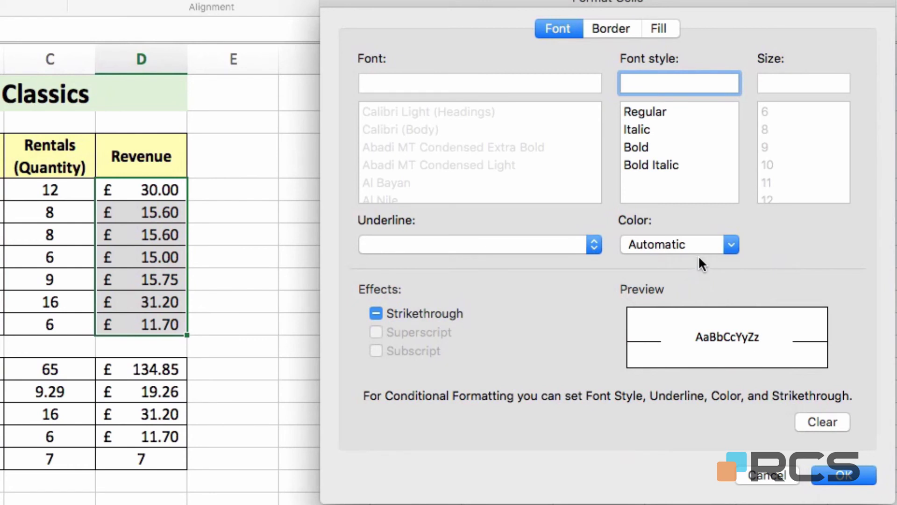
left_click(845, 476)
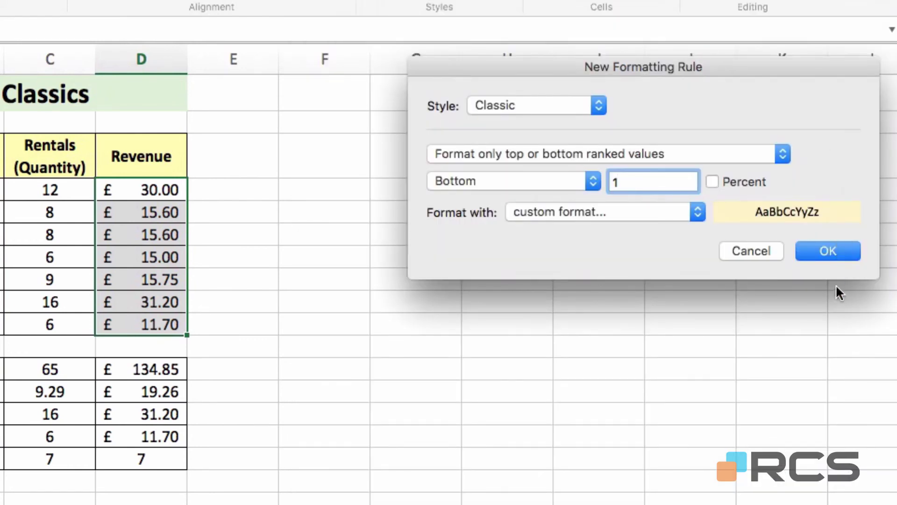
- Save the Bottom 1 rule, order it below Top 1, and apply both rules
left_click(831, 250)
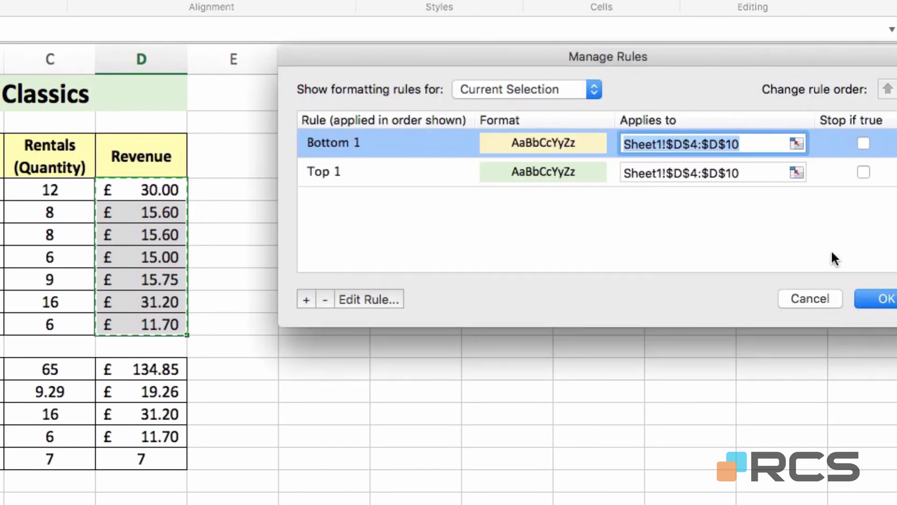
left_click_drag(766, 55, 678, 82)
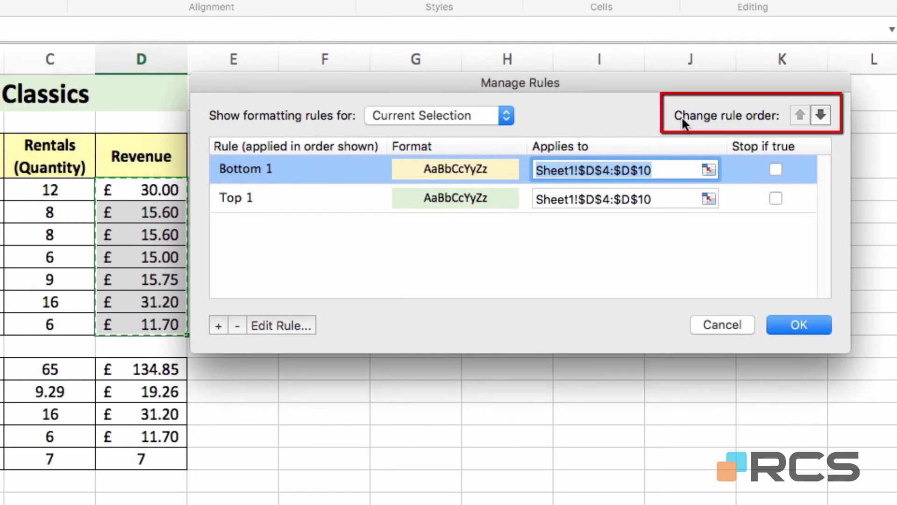
left_click(826, 116)
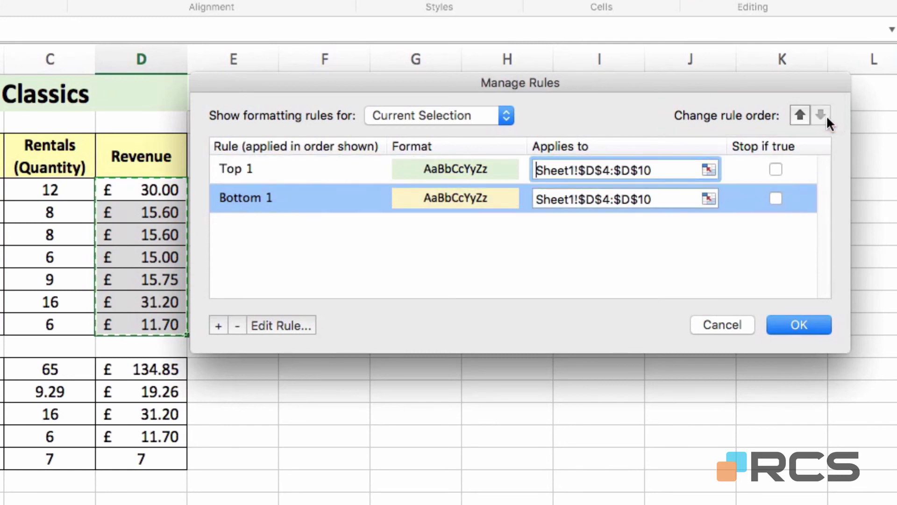
left_click(802, 115)
left_click(821, 116)
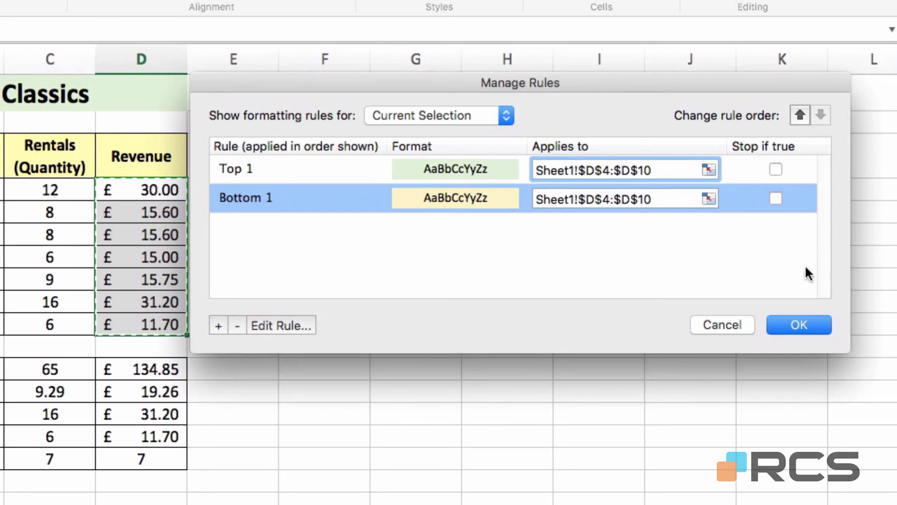
left_click(785, 326)
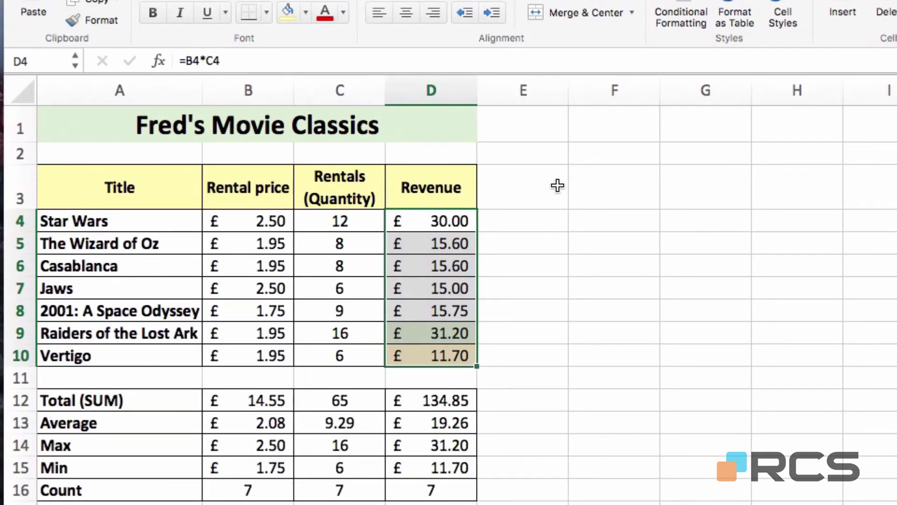
- Change the Star Wars rentals in C4 to 14 to test the Top 1 highlight
left_click(266, 154)
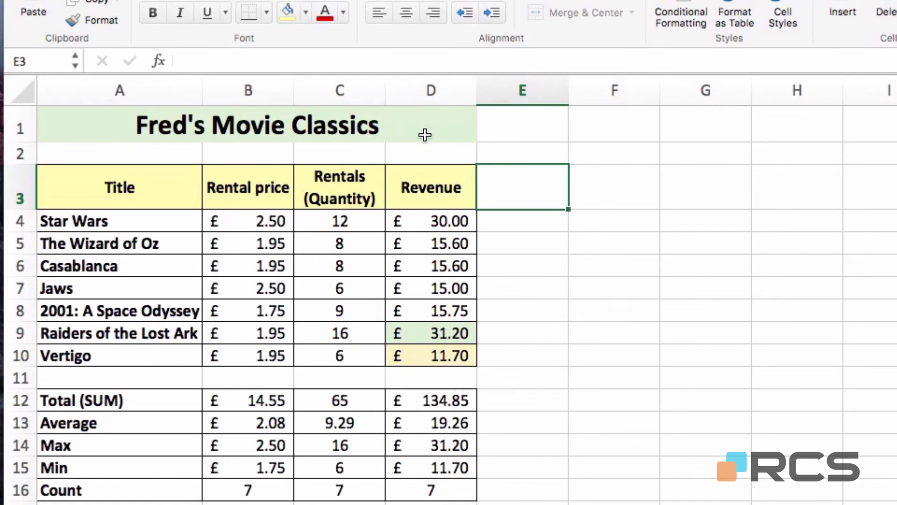
left_click(350, 227)
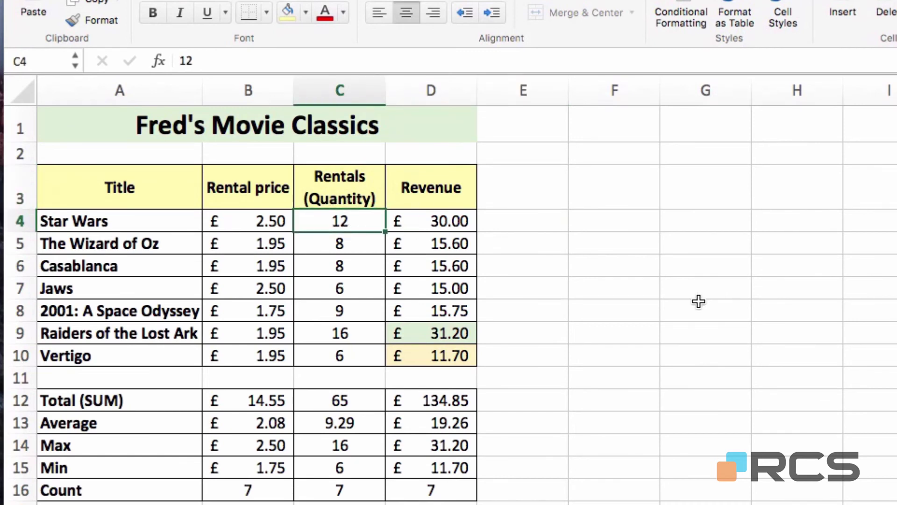
type("14")
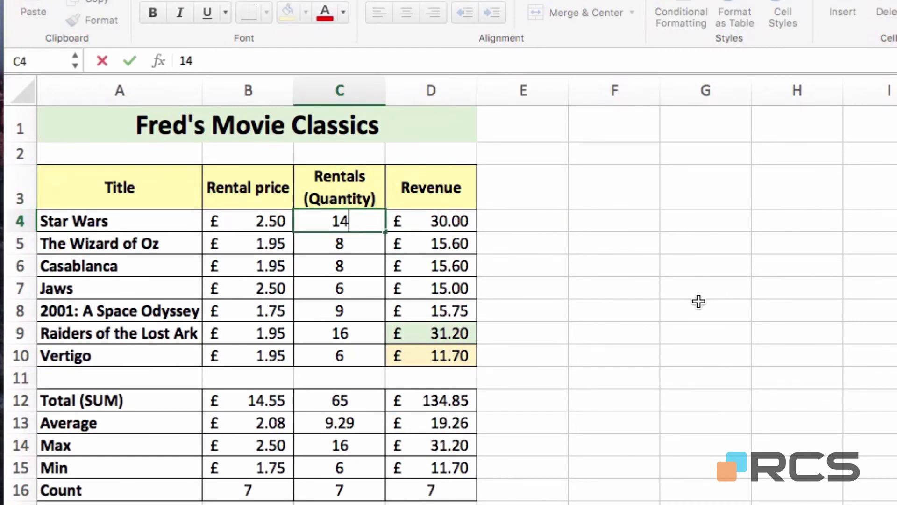
key("Return")
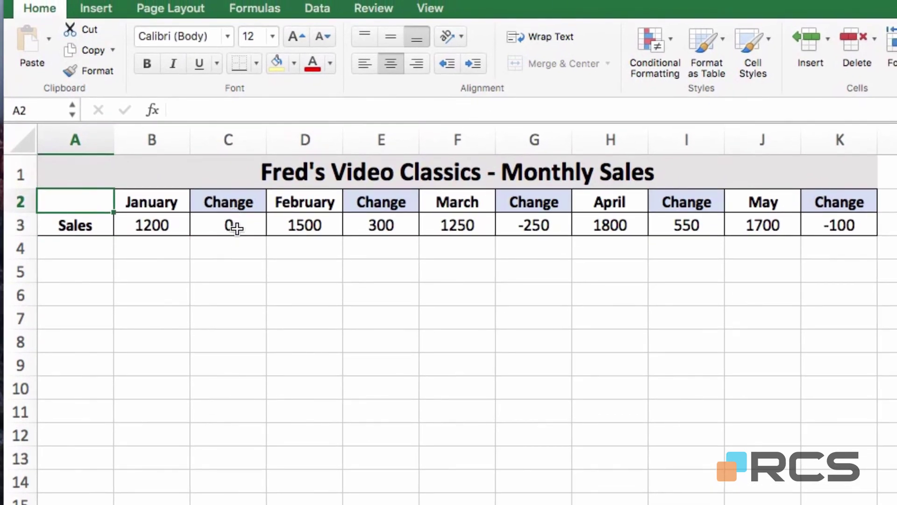
- Inspect the Change values and formulas in cells C3, E3 and G3
left_click(236, 228)
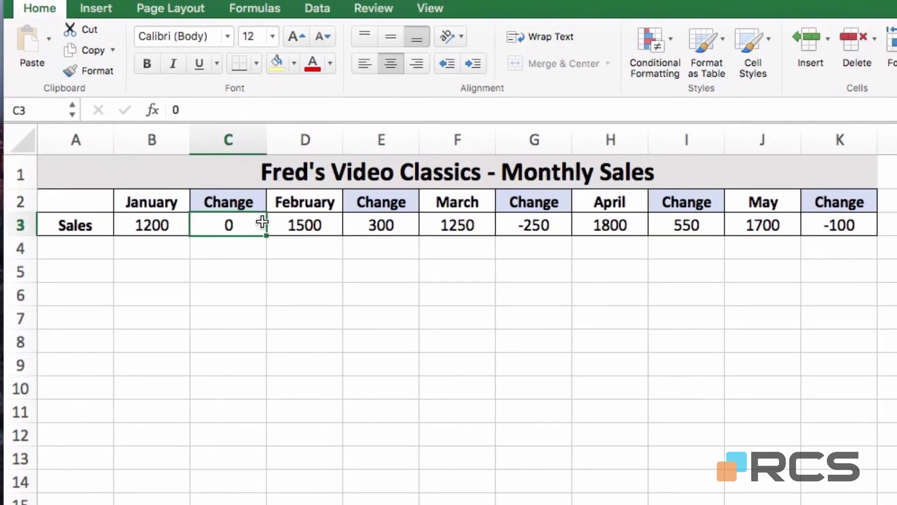
left_click(397, 220)
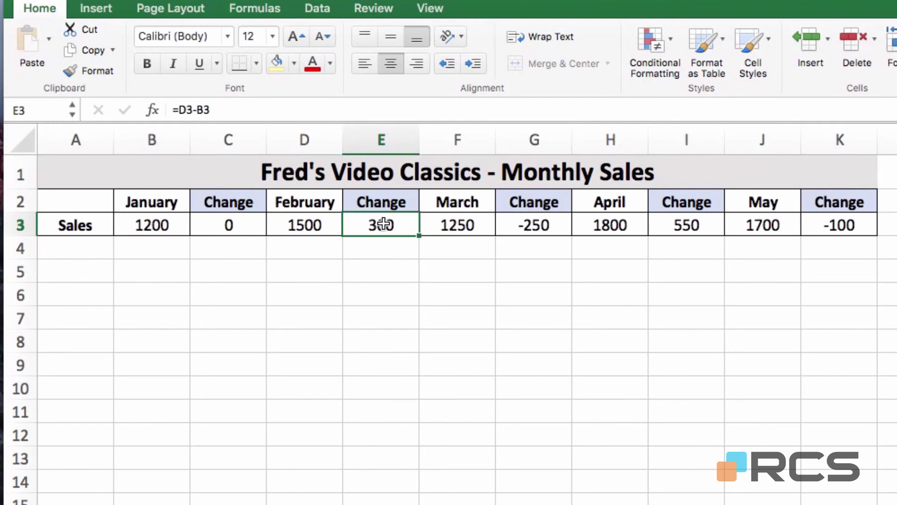
left_click(542, 224)
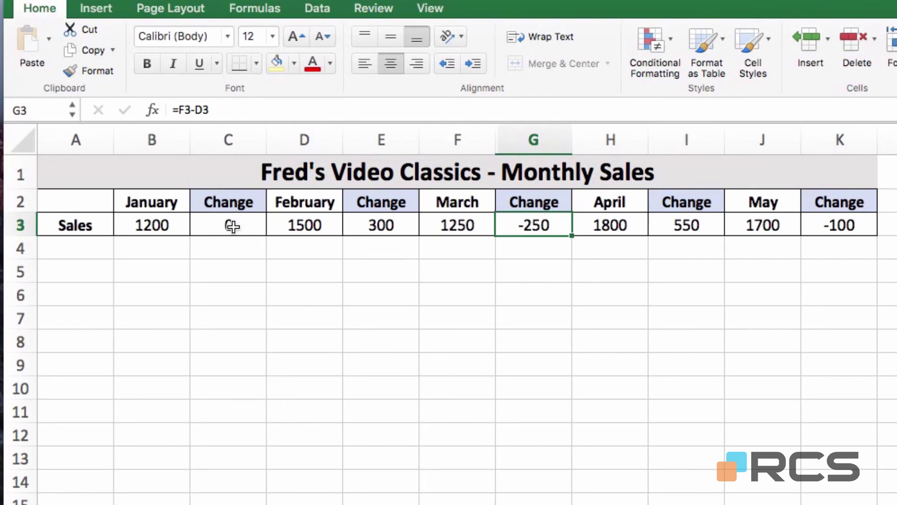
- Select the Change cells E3, G3, I3 and K3 together
left_click(377, 227)
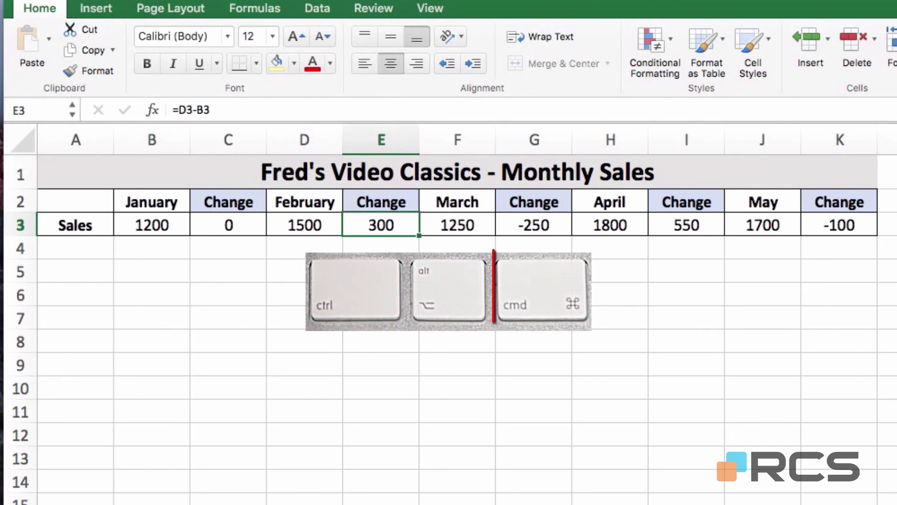
left_click(532, 226, "super")
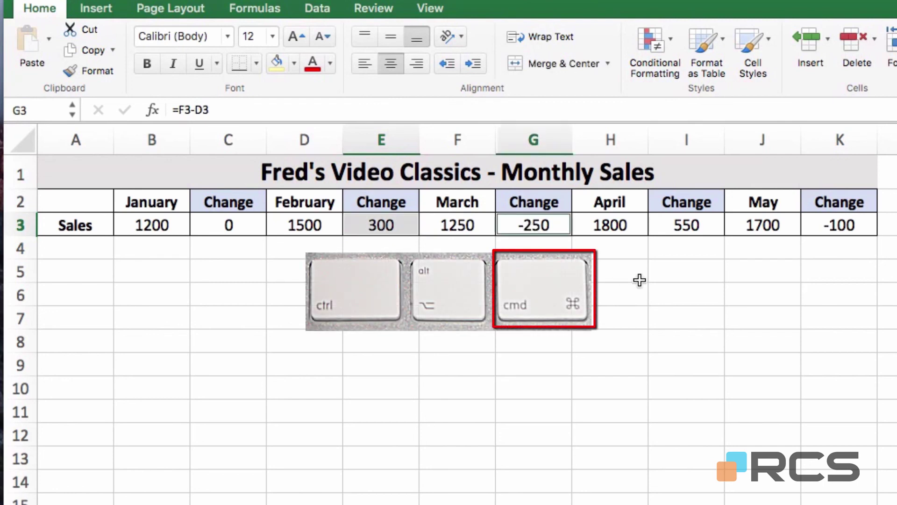
left_click(686, 228, "super")
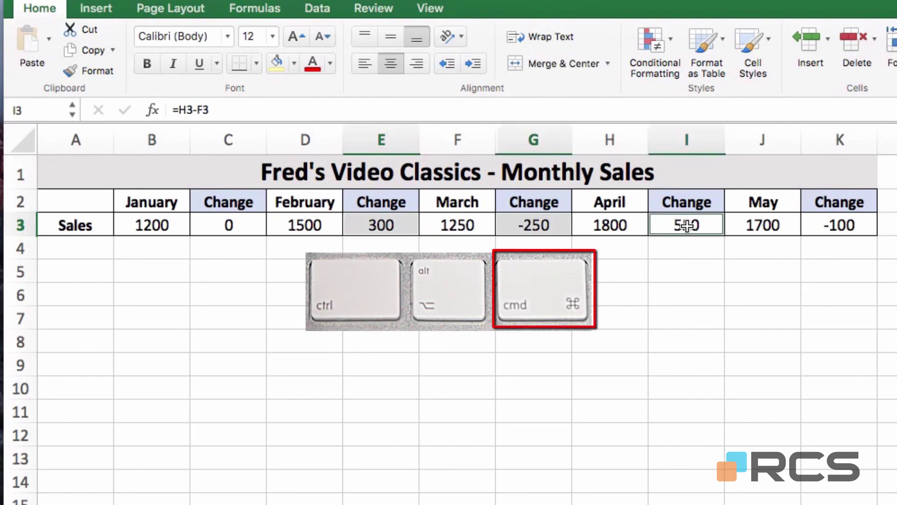
left_click(847, 225, "super")
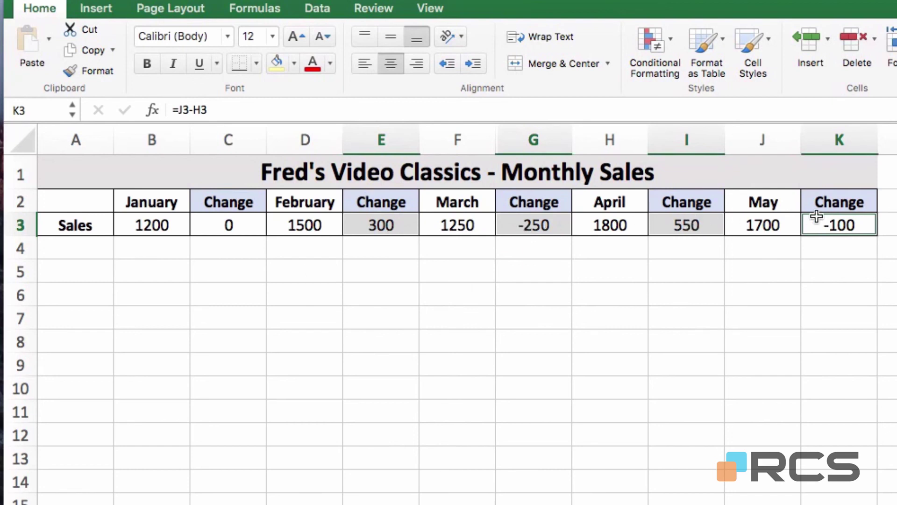
- Apply the 3 Arrows (Colored) icon set to the Change cells, then deselect them
left_click(666, 67)
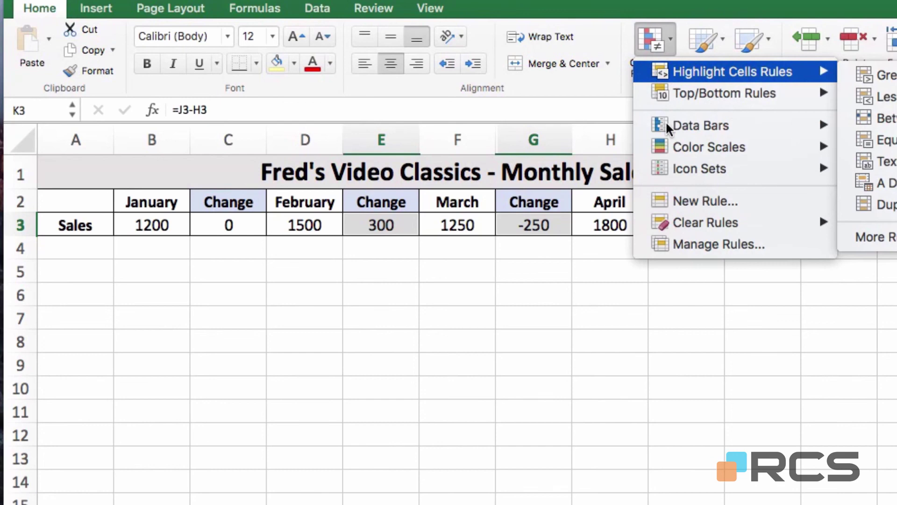
mouse_move(672, 162)
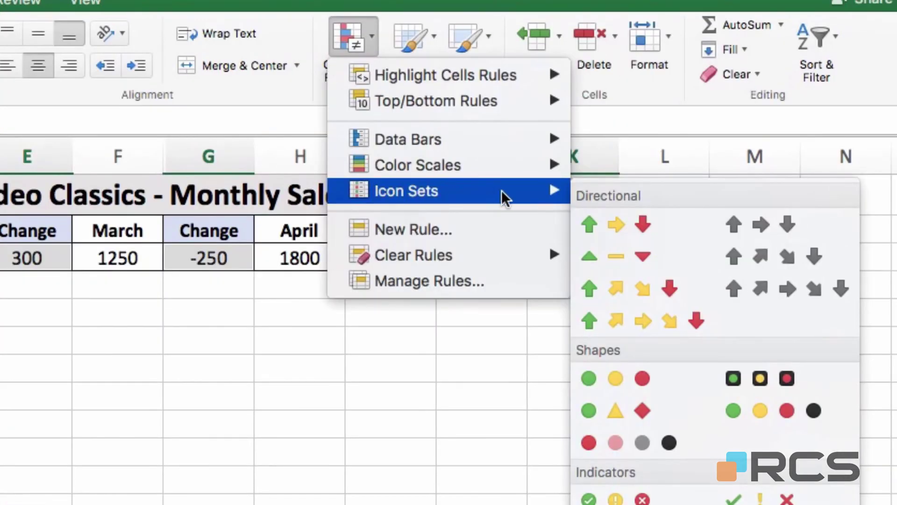
left_click(649, 226)
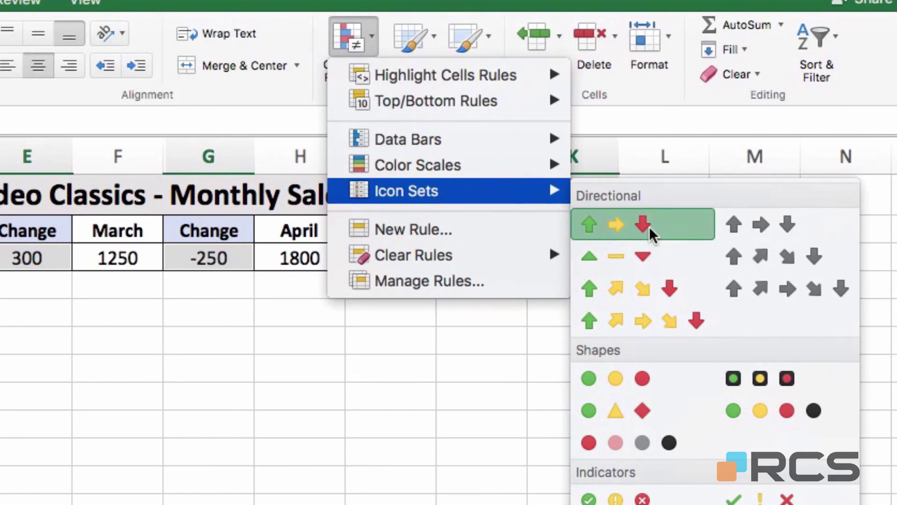
left_click(309, 194)
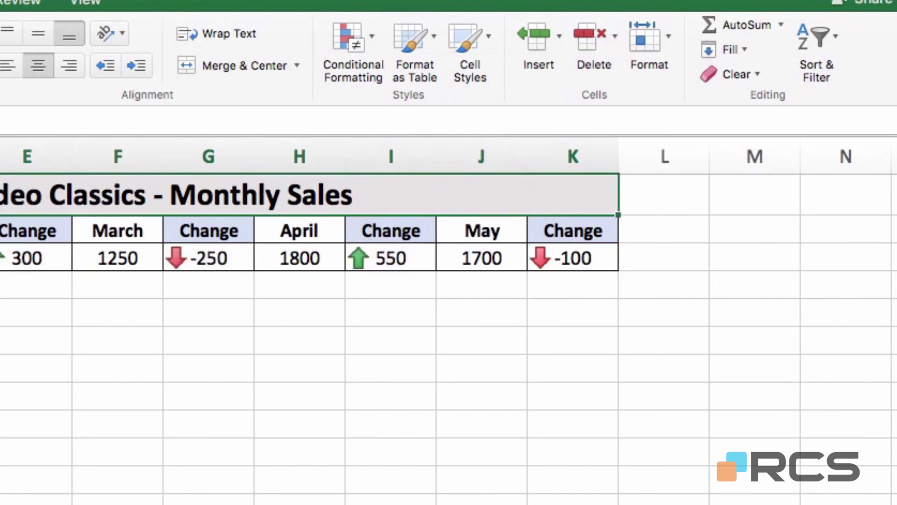